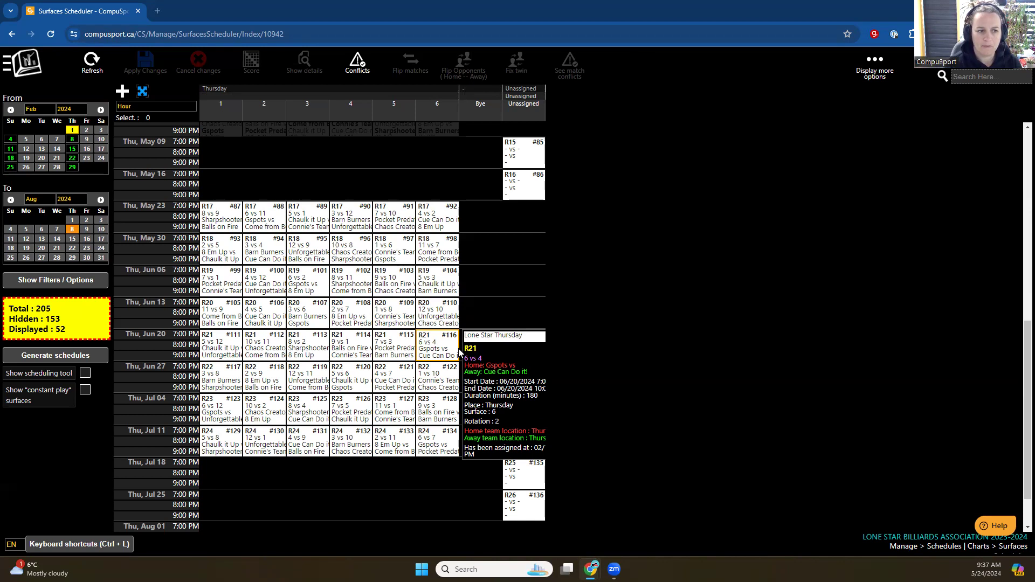
- Open the Surfaces Scheduler and look over the Thursday matches and the unassigned rounds
{"action": "left_click", "coordinate": [31, 69]}
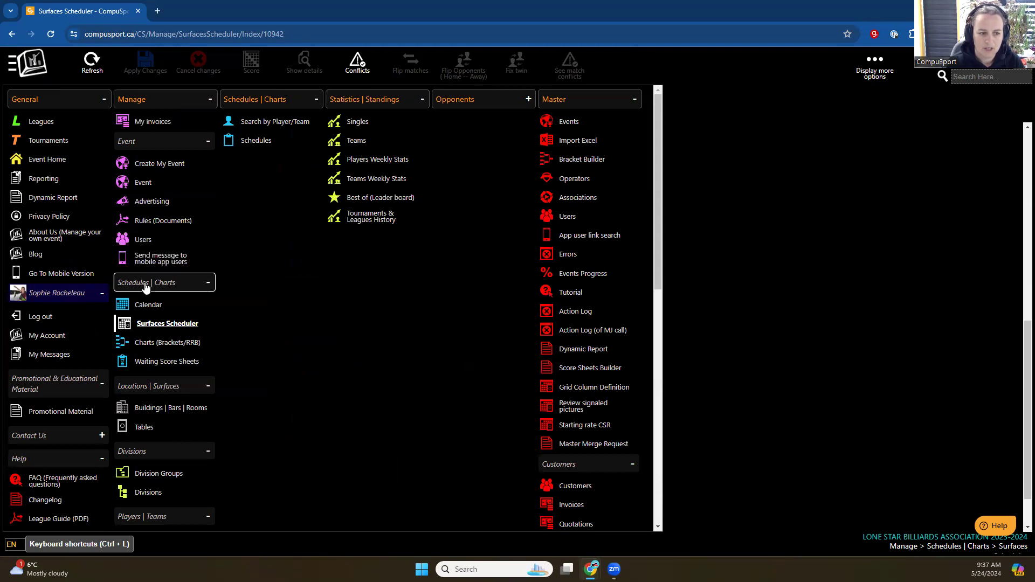
{"action": "left_click", "coordinate": [173, 325]}
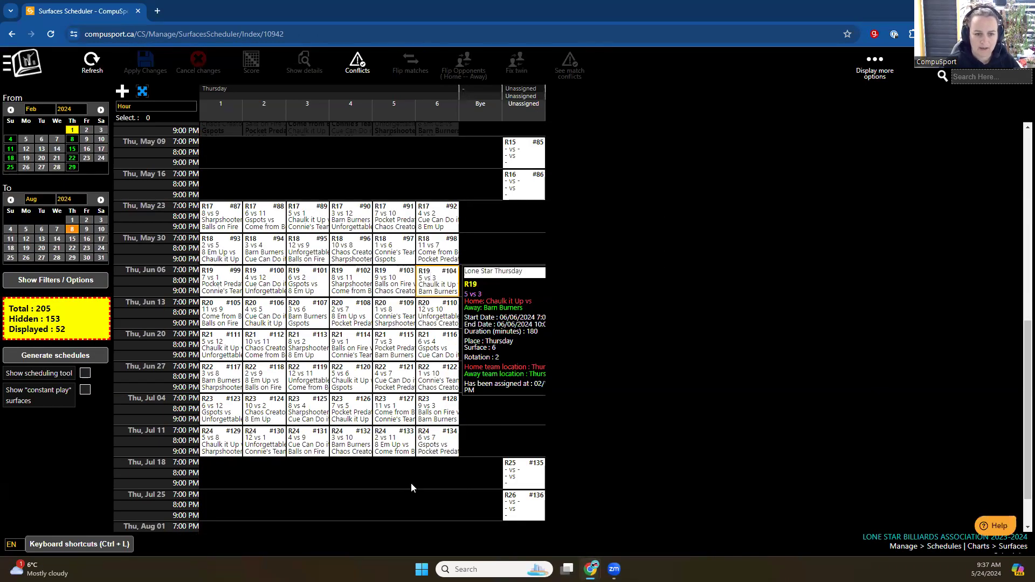
{"action": "scroll", "coordinate": [410, 487], "scroll_direction": "down", "scroll_amount": 1}
{"action": "scroll", "coordinate": [407, 492], "scroll_direction": "up", "scroll_amount": 3}
{"action": "scroll", "coordinate": [407, 492], "scroll_direction": "down", "scroll_amount": 3}
{"action": "scroll", "coordinate": [407, 493], "scroll_direction": "up", "scroll_amount": 1}
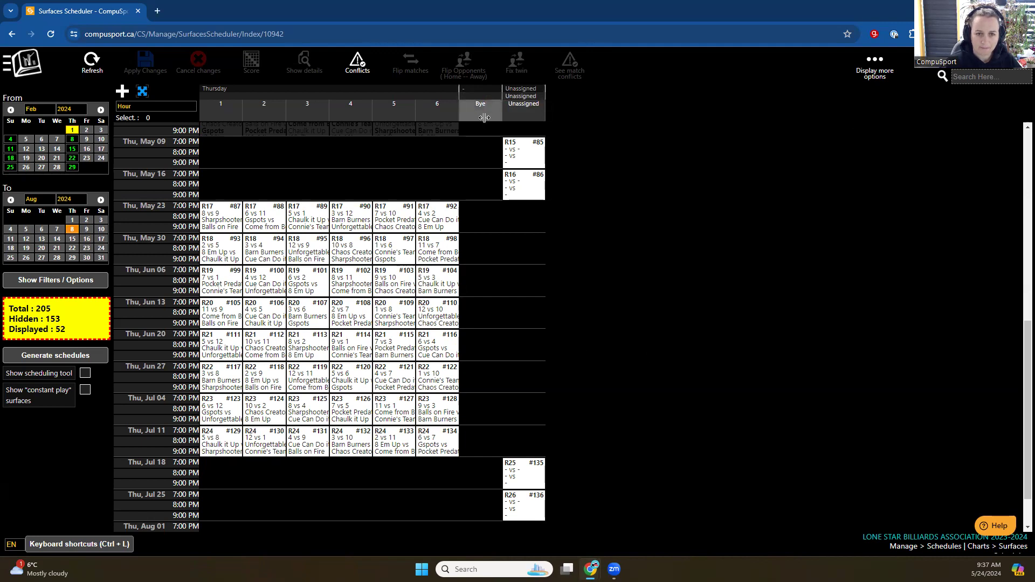
- Check which tables are active in the Tables list, and return to the Surfaces Scheduler
{"action": "left_click", "coordinate": [19, 69]}
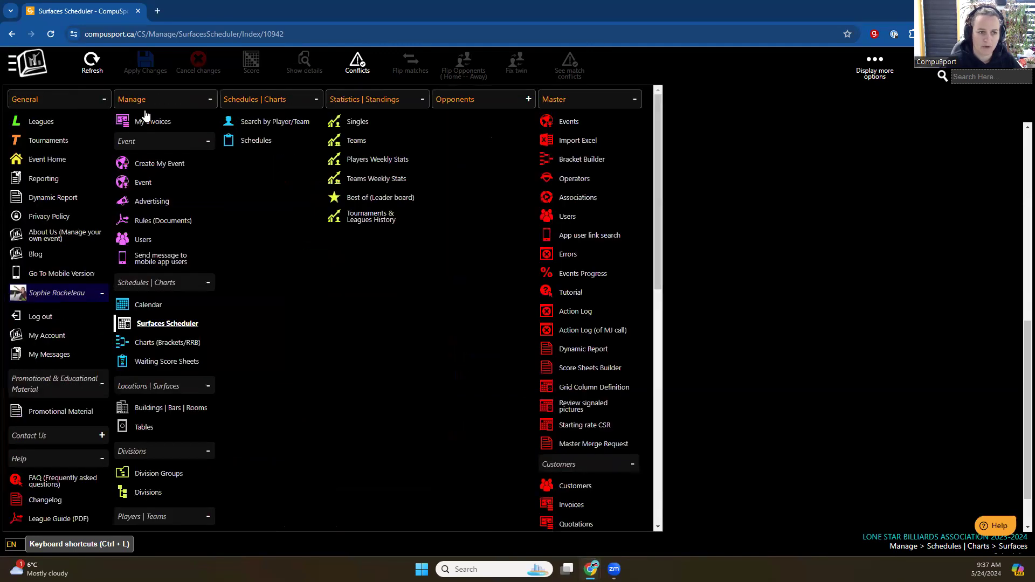
{"action": "left_click", "coordinate": [146, 428]}
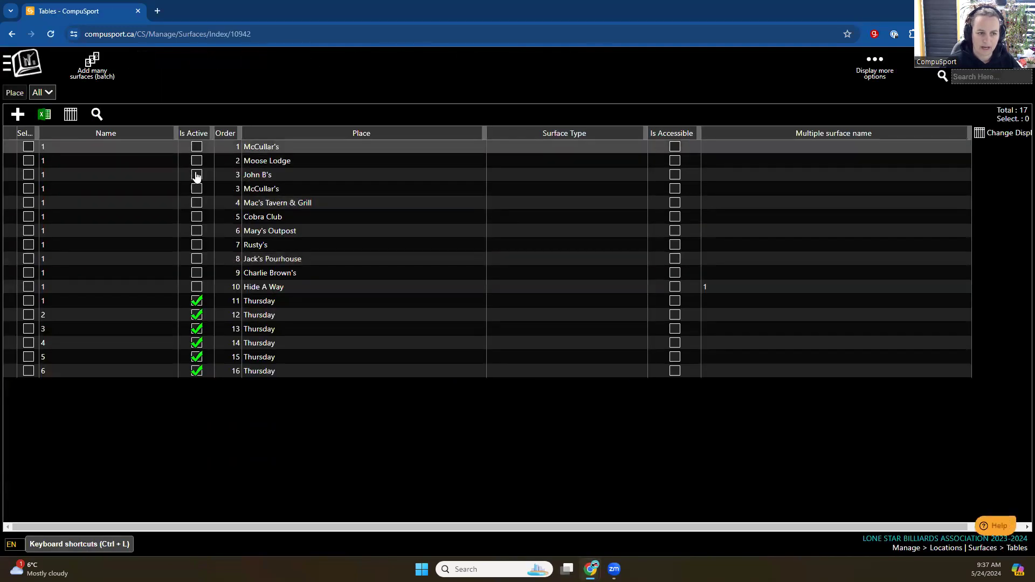
{"action": "left_click", "coordinate": [33, 67]}
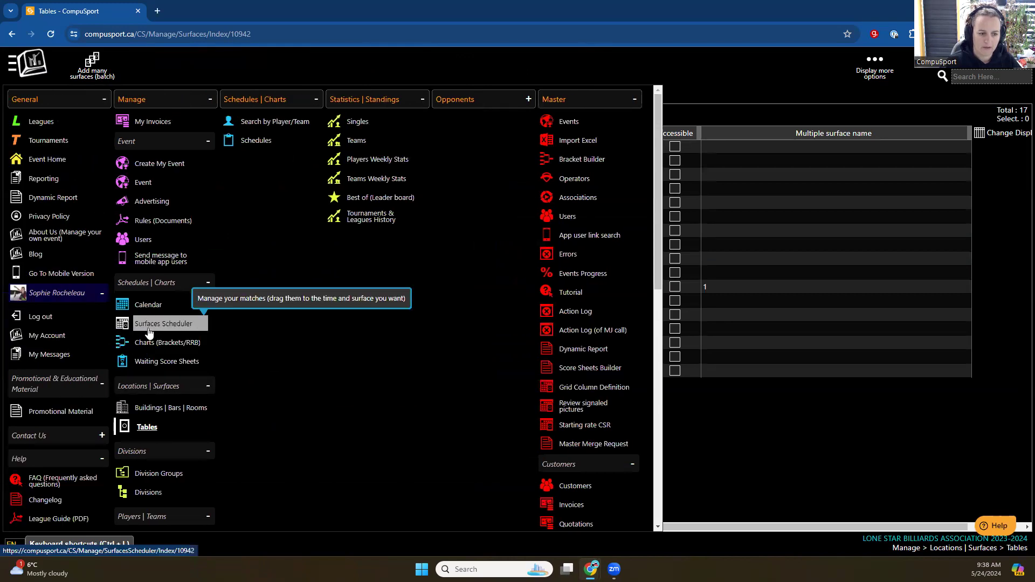
{"action": "left_click", "coordinate": [149, 328]}
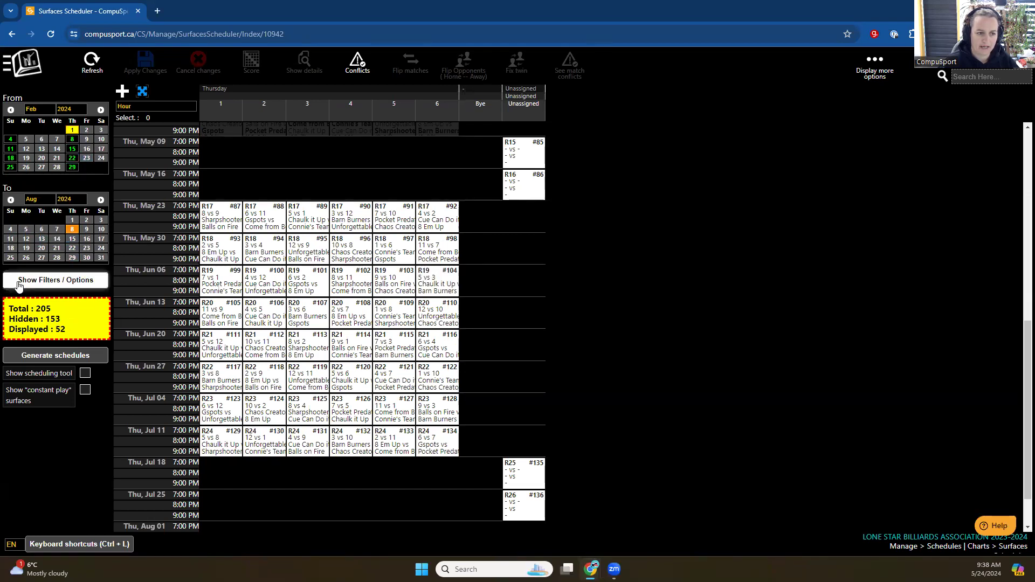
- Set the scheduler's start date to May 23, 2024
{"action": "left_click", "coordinate": [101, 111]}
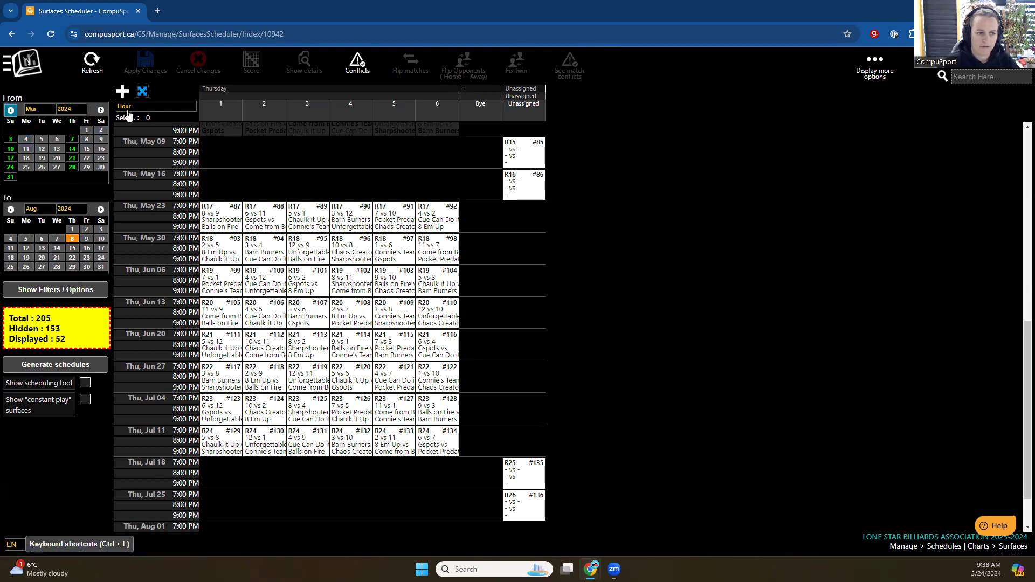
{"action": "left_click", "coordinate": [101, 110]}
{"action": "left_click", "coordinate": [101, 110]}
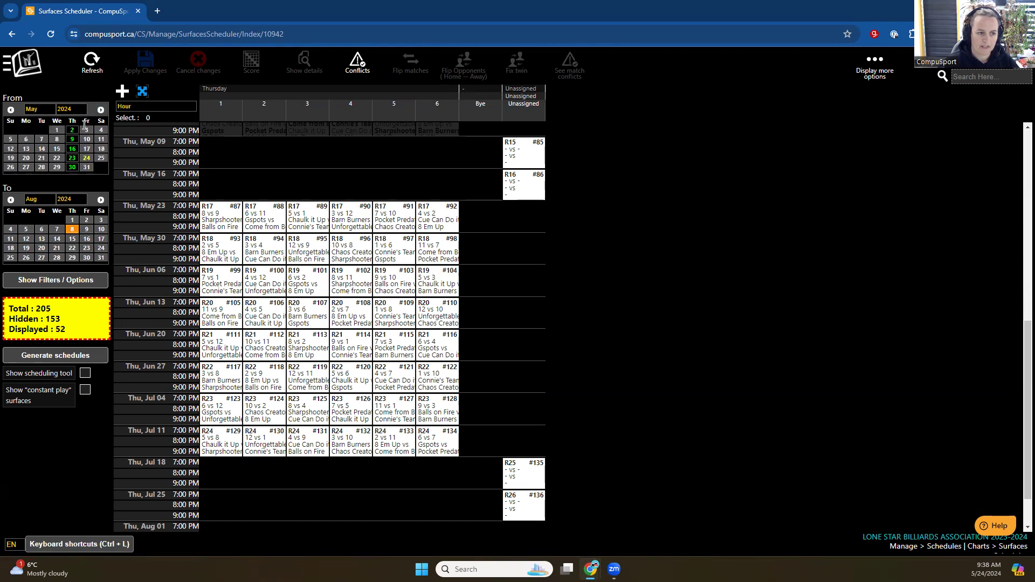
{"action": "left_click", "coordinate": [72, 158]}
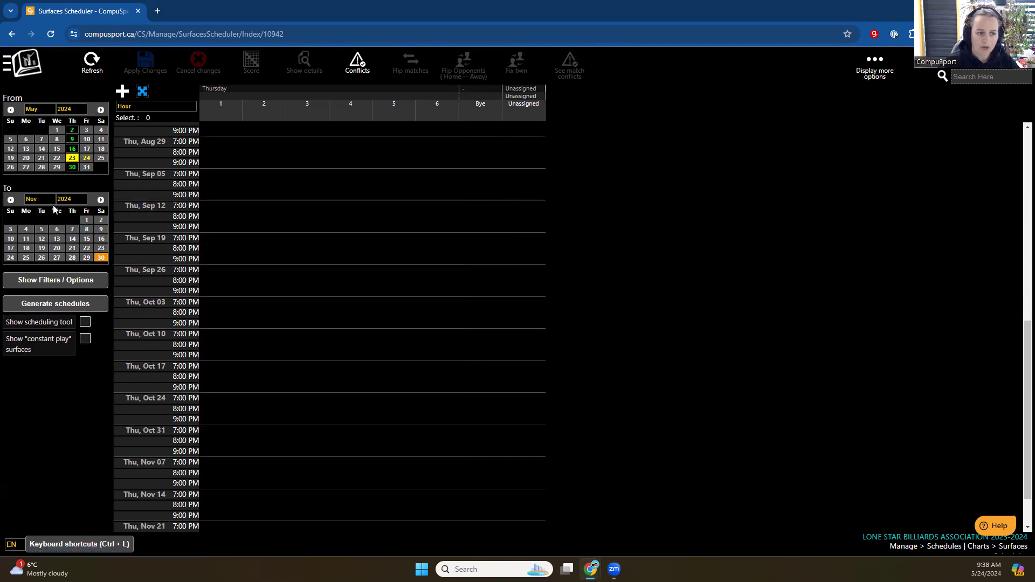
- Set the scheduler's end date to August 8, 2024
{"action": "left_click", "coordinate": [11, 200]}
{"action": "left_click", "coordinate": [10, 200]}
{"action": "left_click", "coordinate": [11, 200]}
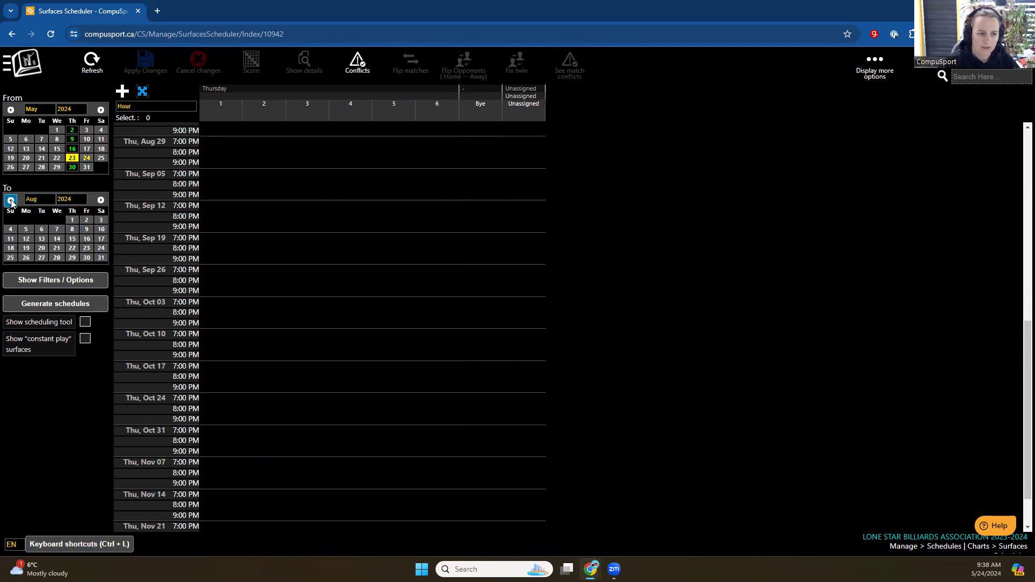
{"action": "left_click", "coordinate": [72, 229]}
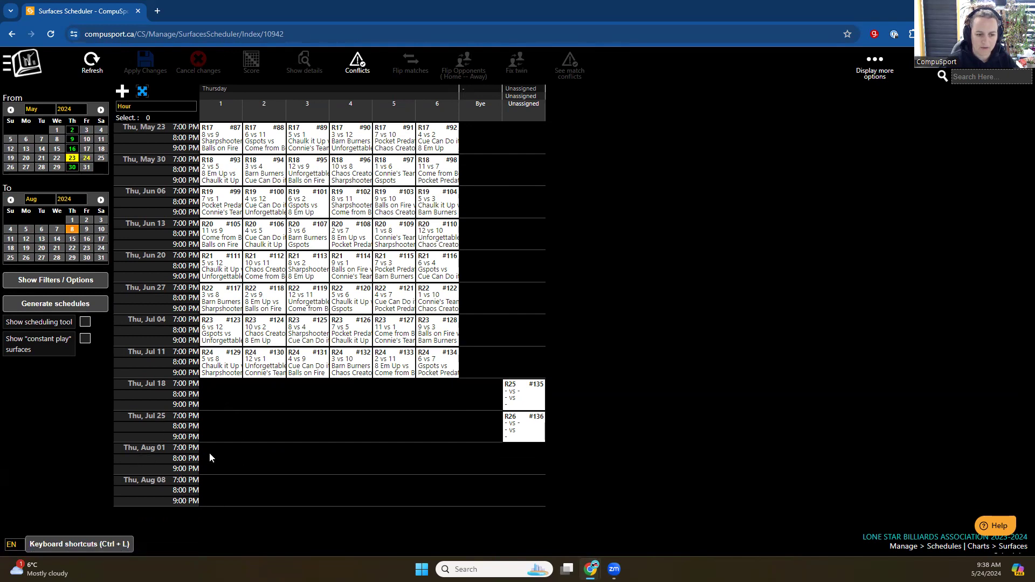
{"action": "left_click", "coordinate": [73, 230]}
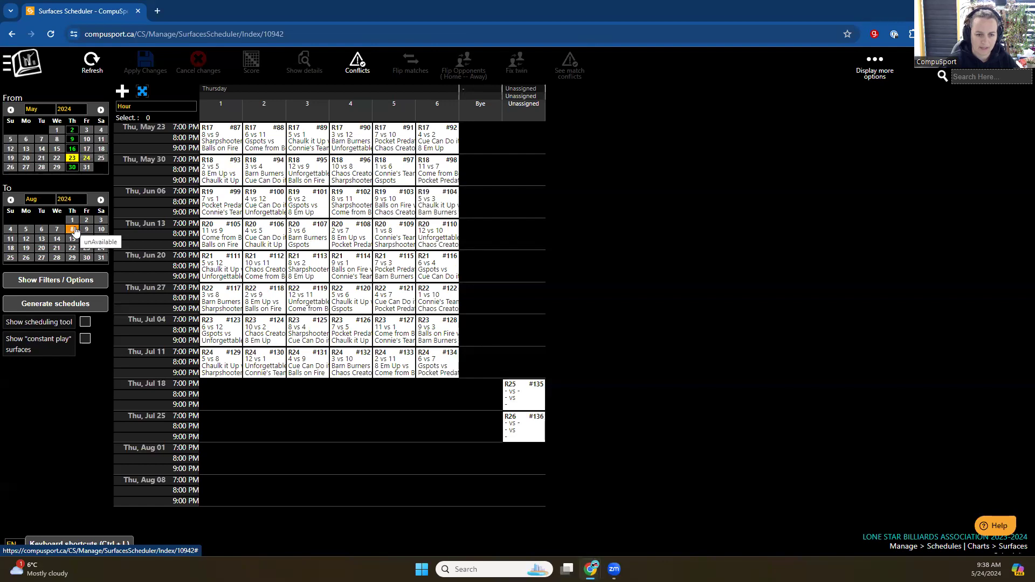
- Review the scheduler's filters and options, and select the unassigned matches R25 and R26
{"action": "left_click", "coordinate": [63, 281]}
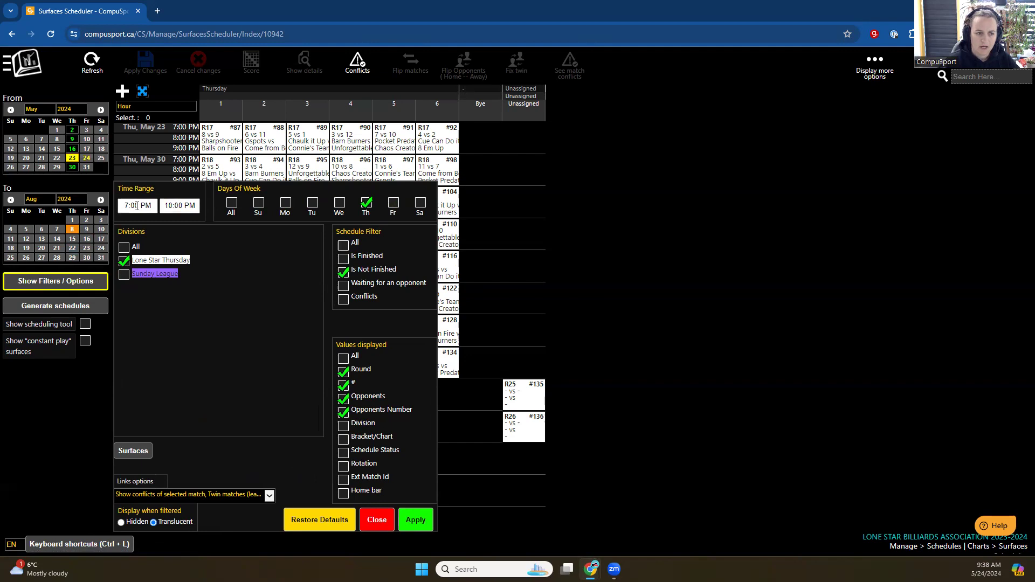
{"action": "left_click", "coordinate": [74, 285]}
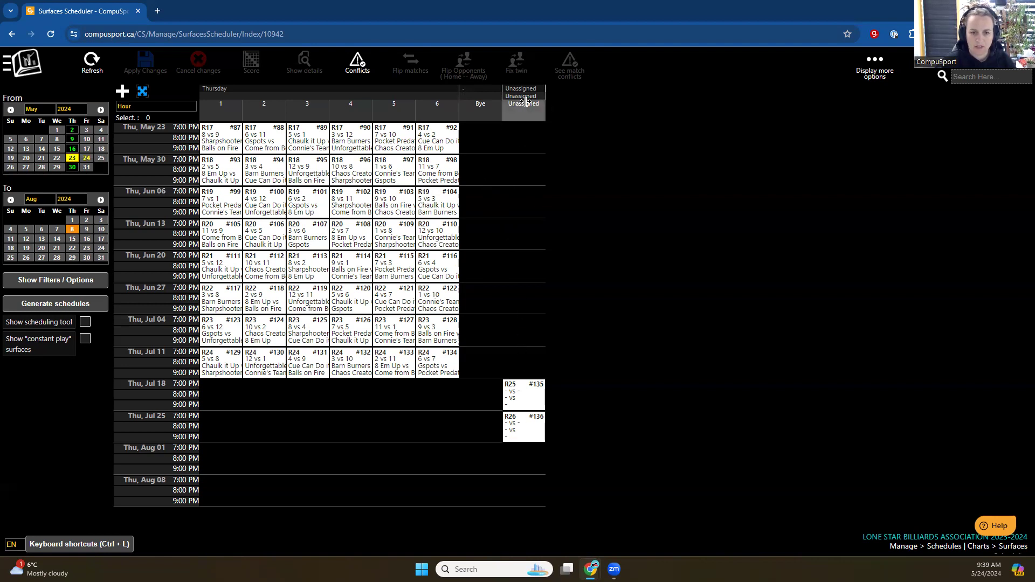
{"action": "left_click", "coordinate": [517, 422]}
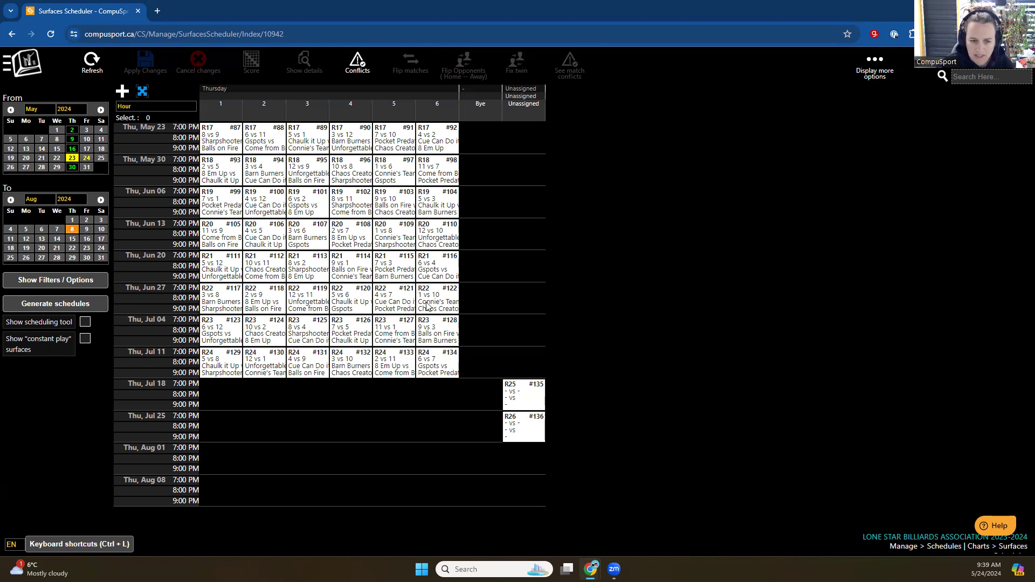
{"action": "left_click_drag", "start_coordinate": [492, 372], "coordinate": [532, 432]}
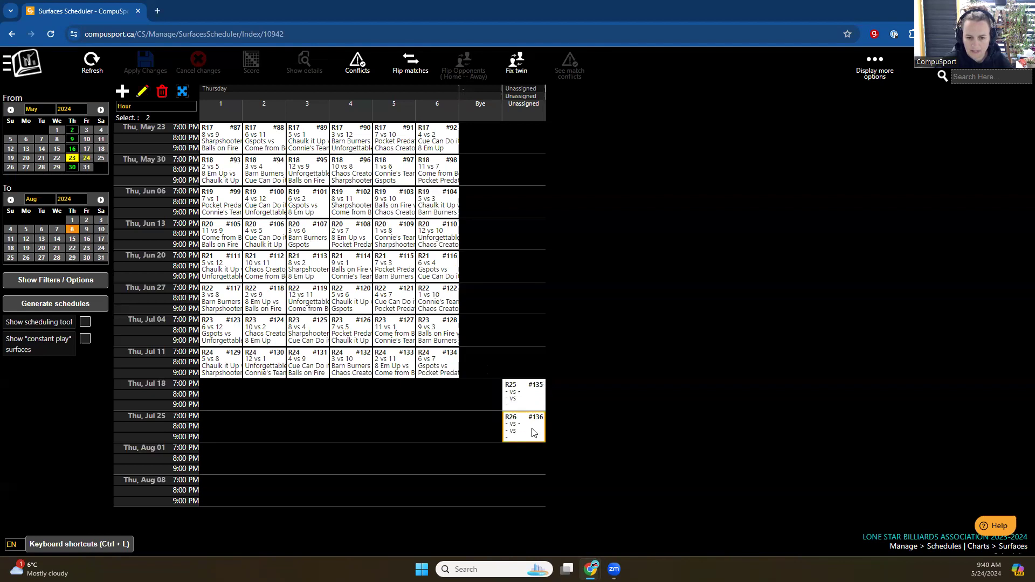
- Change the Lone Star Thursday round-robin's display colour to red in its settings and save
{"action": "left_click", "coordinate": [24, 62]}
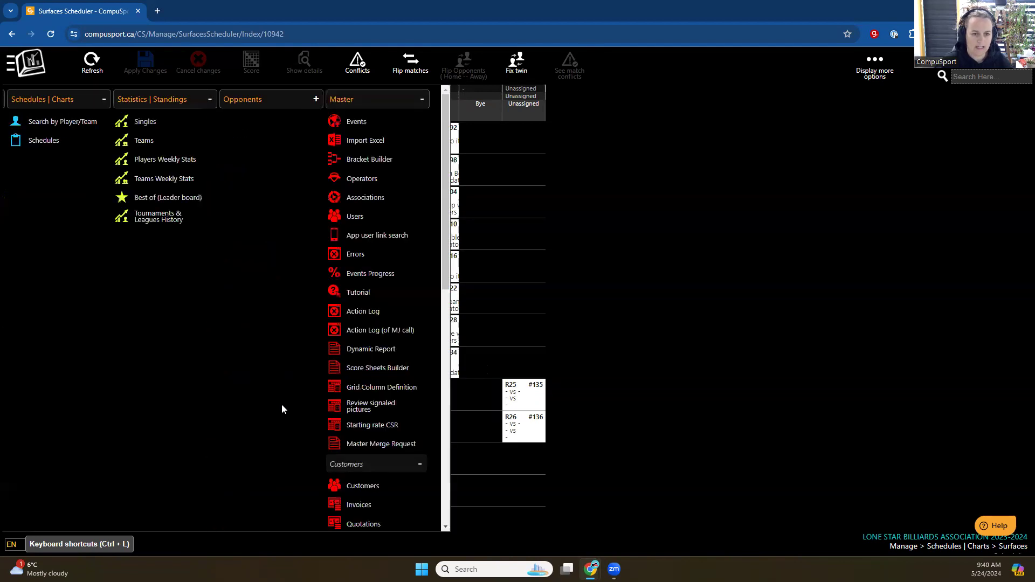
{"action": "scroll", "coordinate": [159, 438], "scroll_direction": "down", "scroll_amount": 5}
{"action": "left_click", "coordinate": [158, 509]}
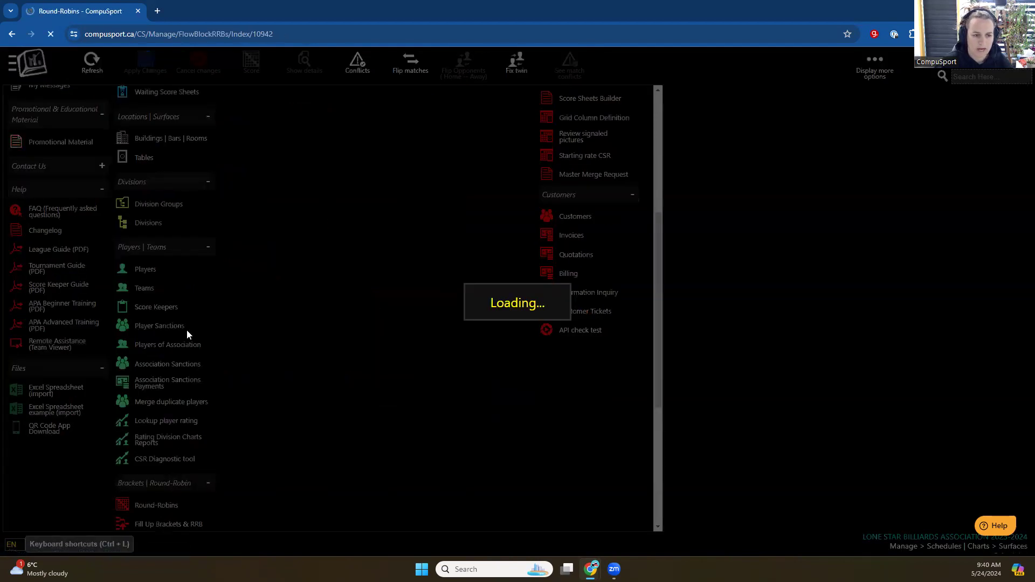
{"action": "left_click", "coordinate": [137, 161]}
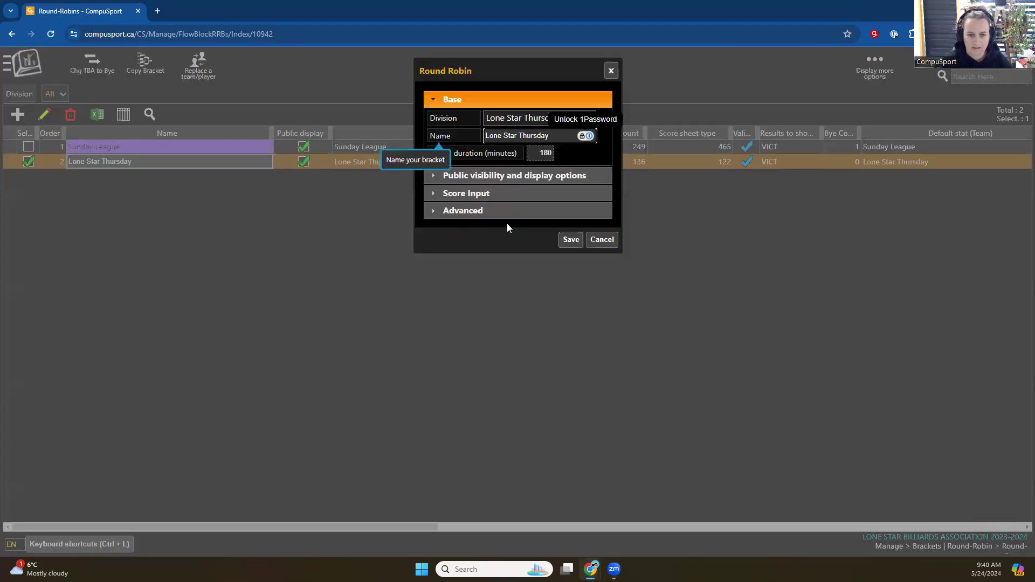
{"action": "left_click", "coordinate": [507, 210]}
{"action": "left_click", "coordinate": [505, 171]}
{"action": "left_click", "coordinate": [493, 218]}
{"action": "left_click", "coordinate": [572, 544]}
- In the Surfaces Scheduler, move unassigned matches R25 and R26 to August 1 and August 8, and apply the changes
{"action": "left_click", "coordinate": [16, 63]}
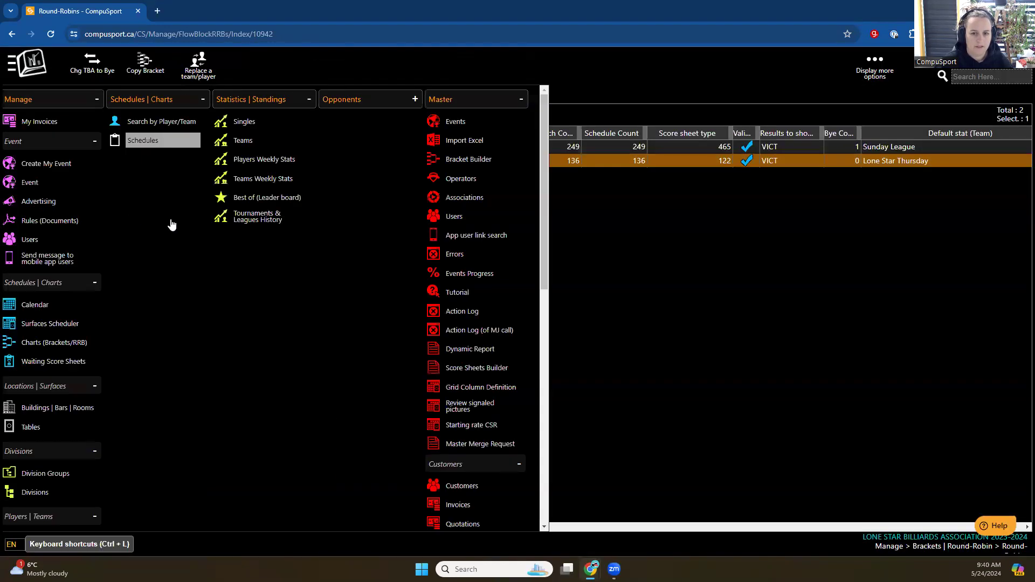
{"action": "left_click", "coordinate": [176, 331]}
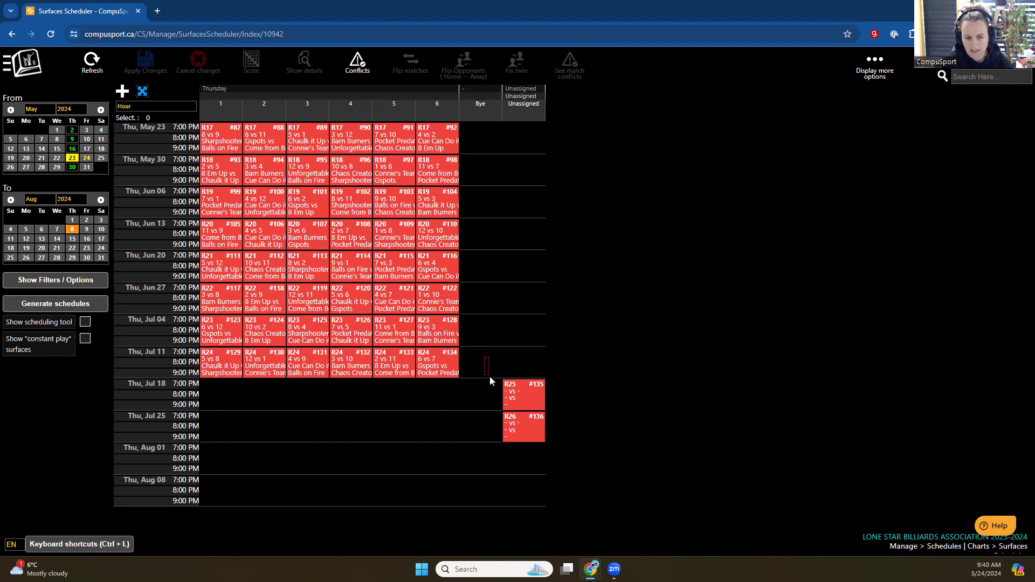
{"action": "left_click_drag", "start_coordinate": [492, 386], "coordinate": [523, 431]}
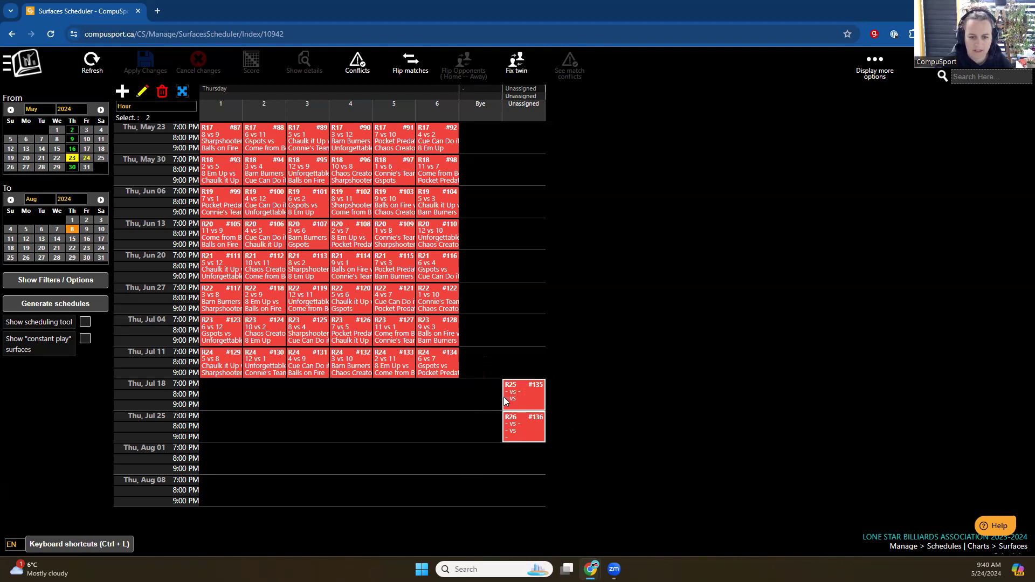
{"action": "mouse_move", "coordinate": [525, 396]}
{"action": "left_mouse_down"}
{"action": "mouse_move", "coordinate": [520, 332]}
{"action": "mouse_move", "coordinate": [520, 399]}
{"action": "mouse_move", "coordinate": [479, 431]}
{"action": "mouse_move", "coordinate": [522, 402]}
{"action": "mouse_move", "coordinate": [546, 453]}
{"action": "left_mouse_up"}
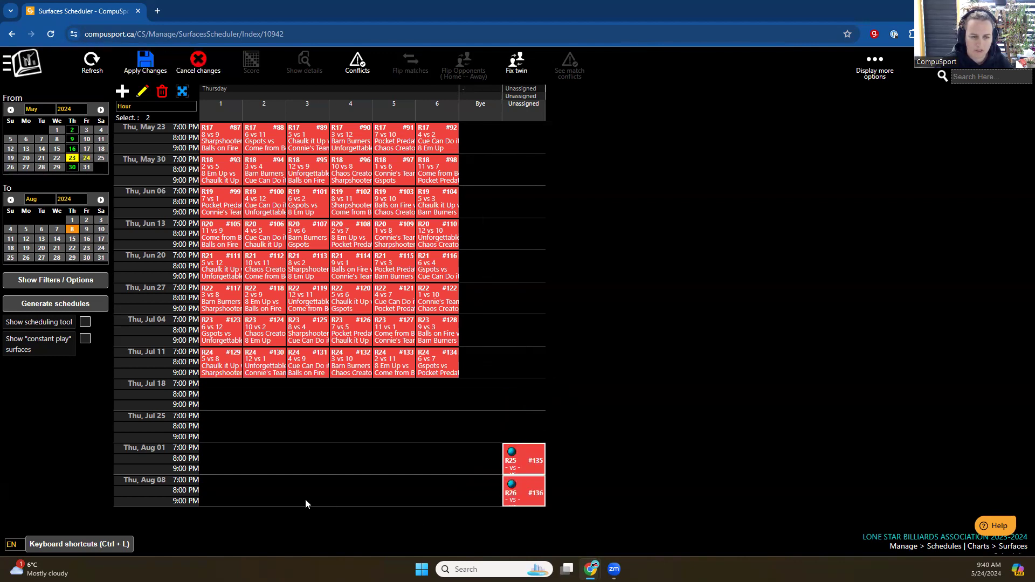
{"action": "left_click", "coordinate": [146, 62]}
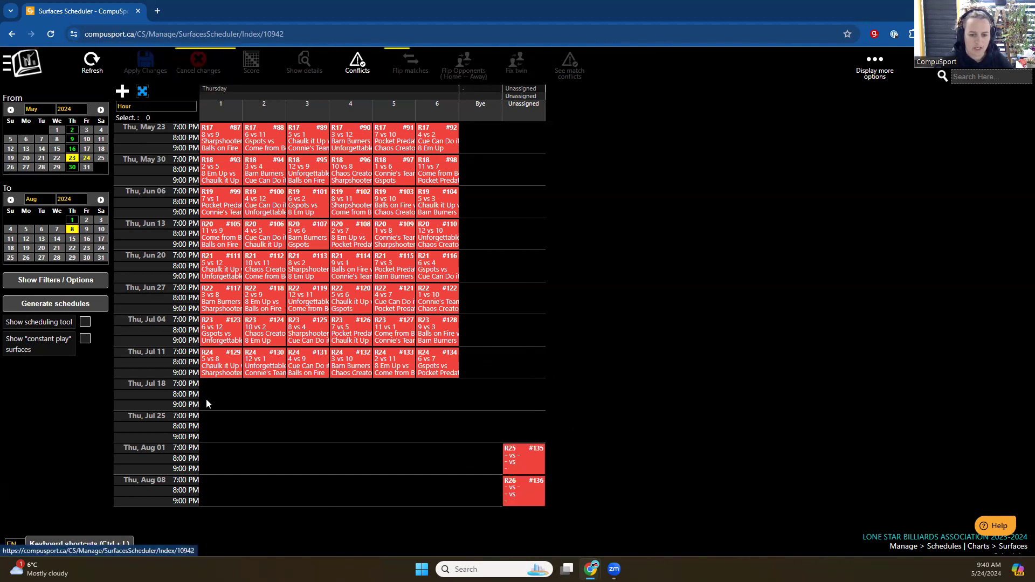
- Turn off public display for the Lone Star Thursday round-robin and save the change
{"action": "left_click", "coordinate": [21, 72]}
{"action": "scroll", "coordinate": [230, 377], "scroll_direction": "down", "scroll_amount": 6}
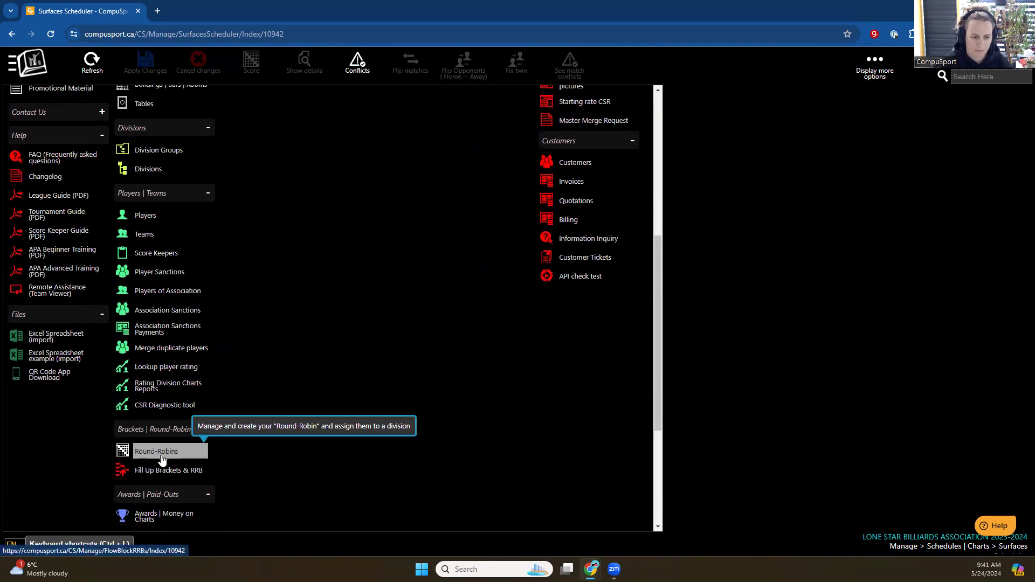
{"action": "left_click", "coordinate": [162, 458]}
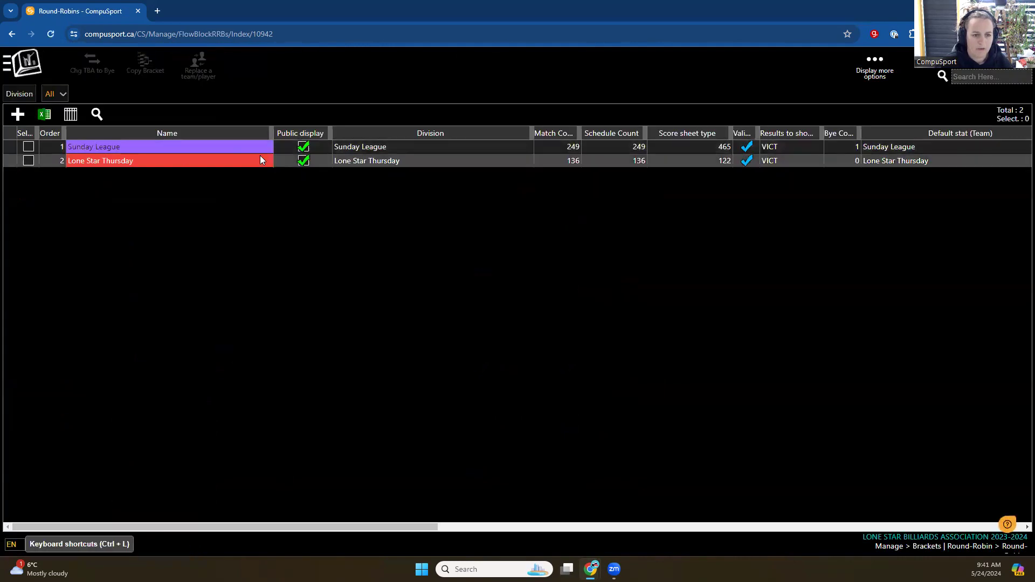
{"action": "left_click", "coordinate": [304, 160]}
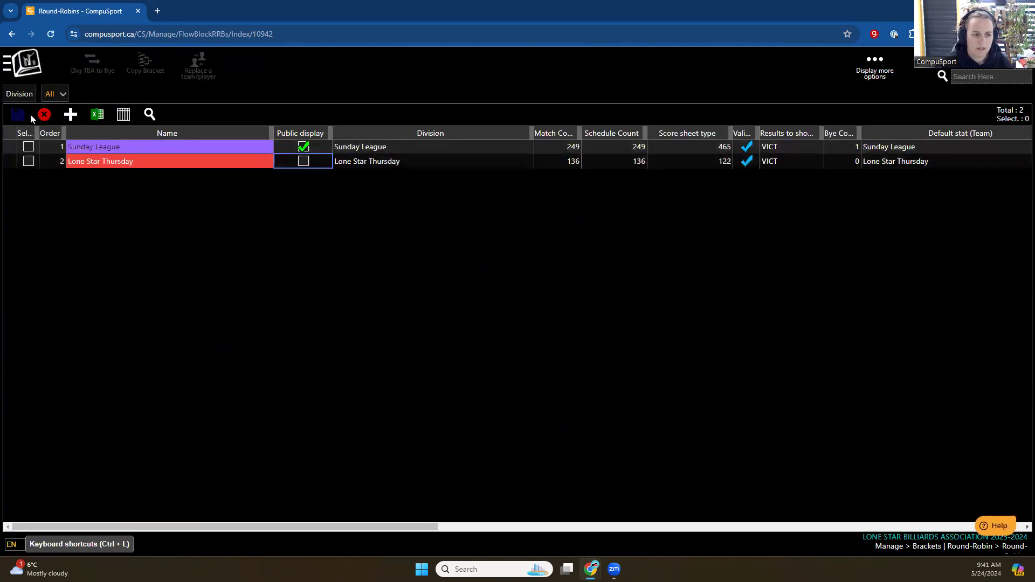
{"action": "left_click", "coordinate": [18, 113]}
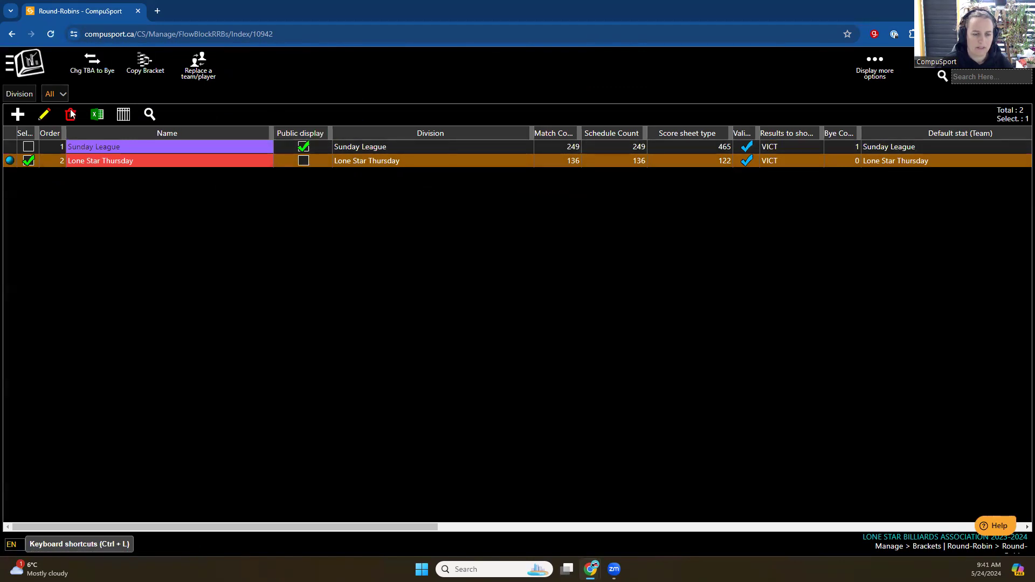
- In the Surfaces Scheduler, move all R17 to R24 matches one week later so that R17 starts on May 30
{"action": "left_click", "coordinate": [32, 63]}
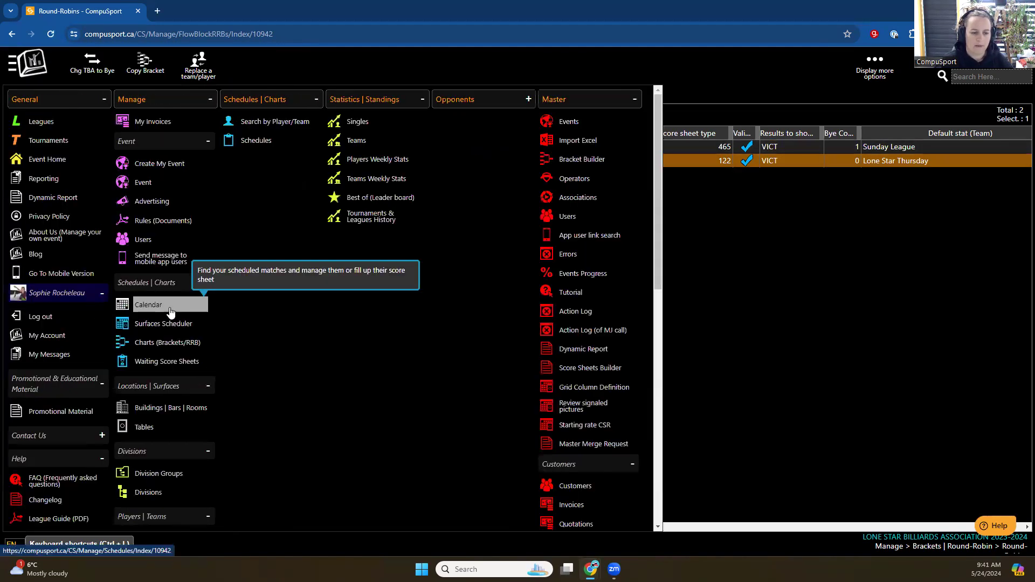
{"action": "left_click", "coordinate": [176, 325]}
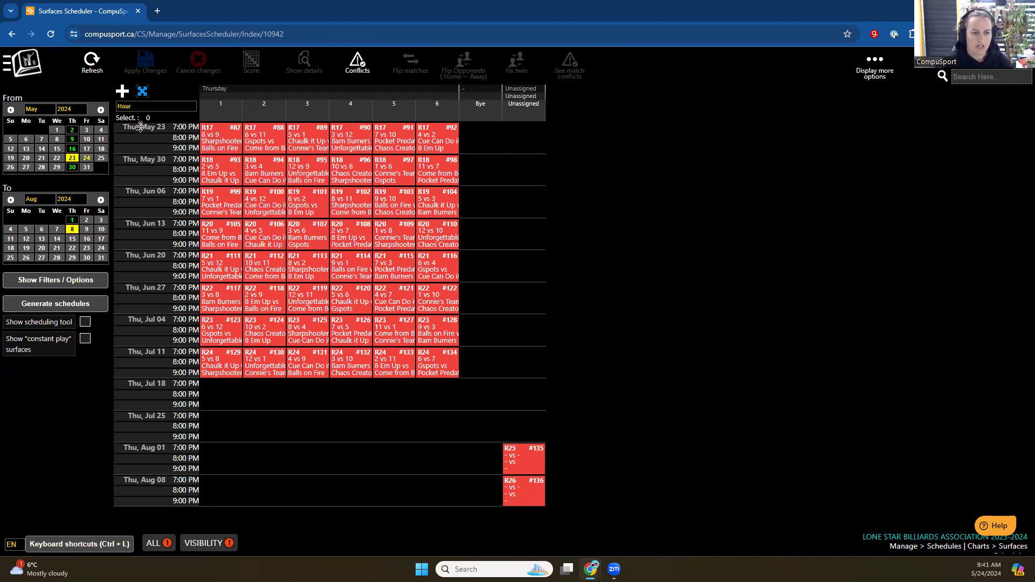
{"action": "left_click_drag", "start_coordinate": [441, 149], "coordinate": [220, 367]}
{"action": "left_click_drag", "start_coordinate": [226, 142], "coordinate": [226, 172]}
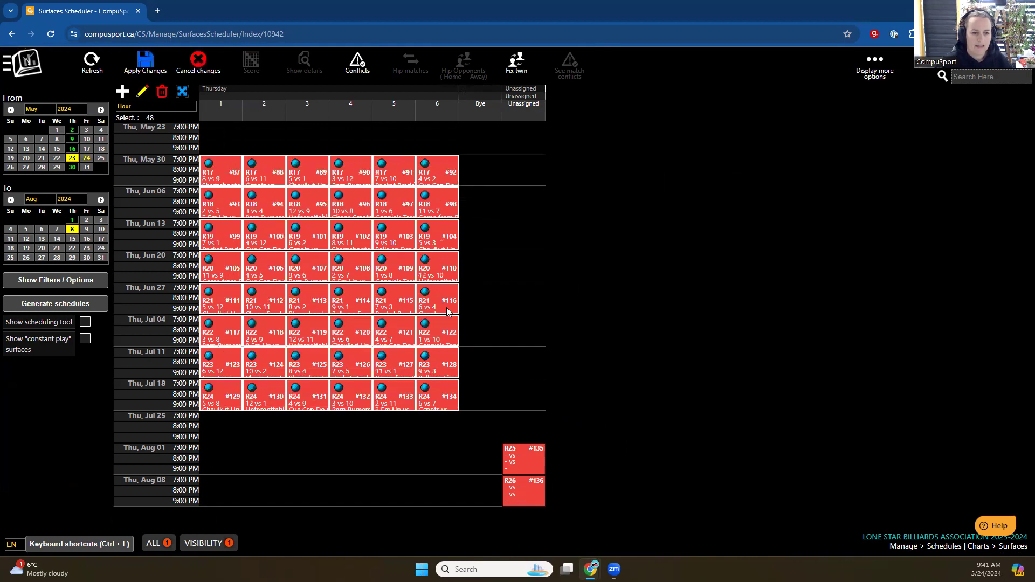
{"action": "left_click", "coordinate": [460, 349]}
{"action": "left_click", "coordinate": [218, 338]}
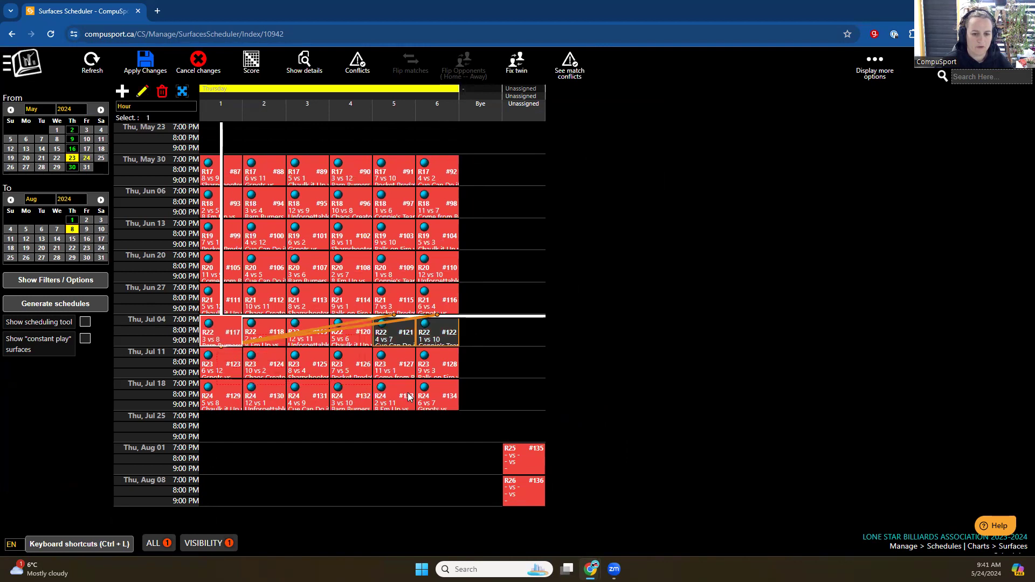
{"action": "left_click", "coordinate": [462, 407]}
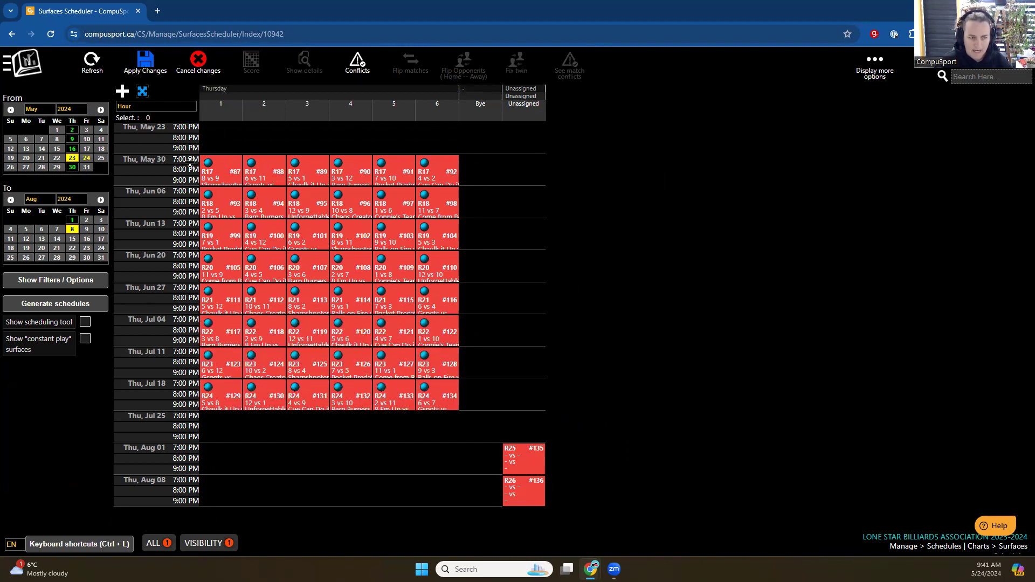
{"action": "left_click_drag", "start_coordinate": [476, 424], "coordinate": [223, 166]}
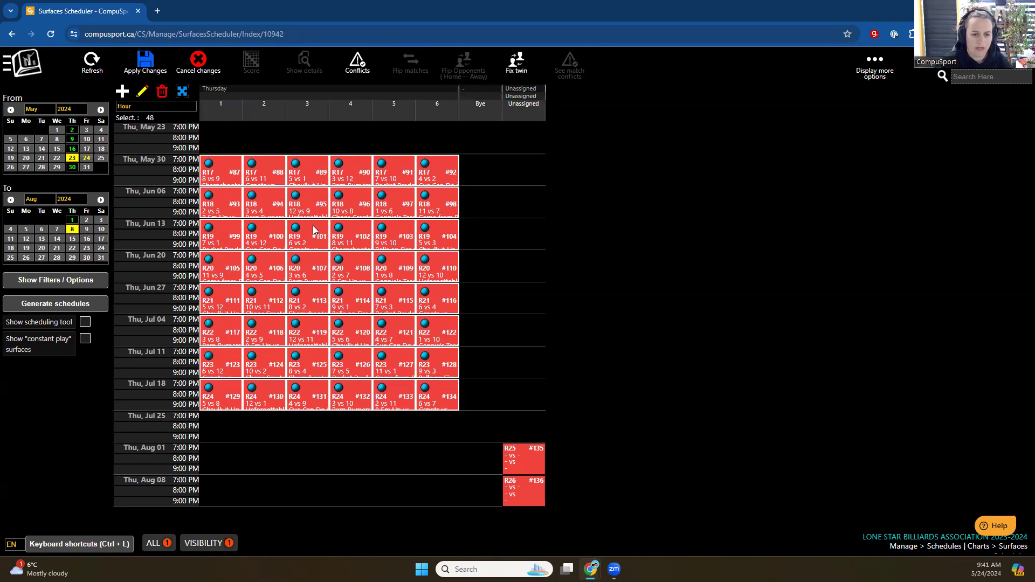
{"action": "mouse_move", "coordinate": [313, 231]}
{"action": "left_mouse_down"}
{"action": "mouse_move", "coordinate": [308, 301]}
{"action": "mouse_move", "coordinate": [308, 225]}
{"action": "mouse_move", "coordinate": [308, 299]}
{"action": "mouse_move", "coordinate": [345, 288]}
{"action": "mouse_move", "coordinate": [336, 241]}
{"action": "mouse_move", "coordinate": [296, 241]}
{"action": "left_mouse_up"}
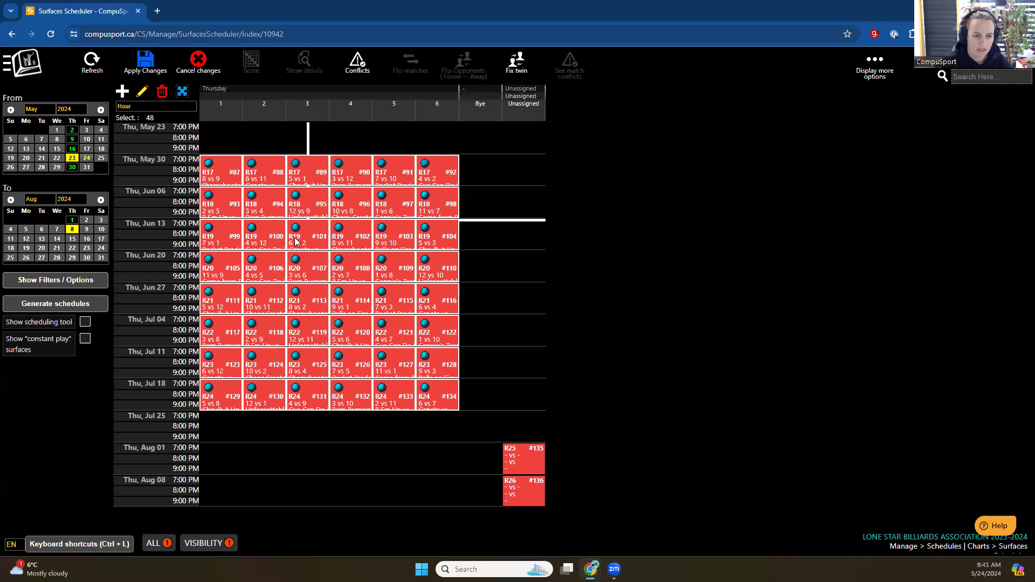
{"action": "left_click_drag", "start_coordinate": [296, 241], "coordinate": [296, 243]}
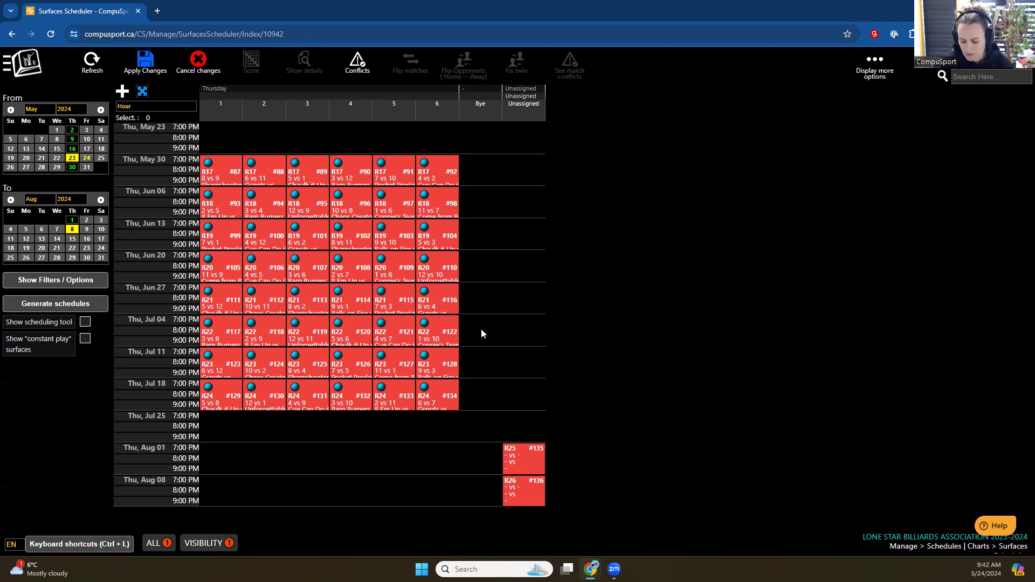
- Move all R22 to R24 matches one week later so that R22 falls on July 11, and apply the changes
{"action": "left_click_drag", "start_coordinate": [481, 328], "coordinate": [213, 426]}
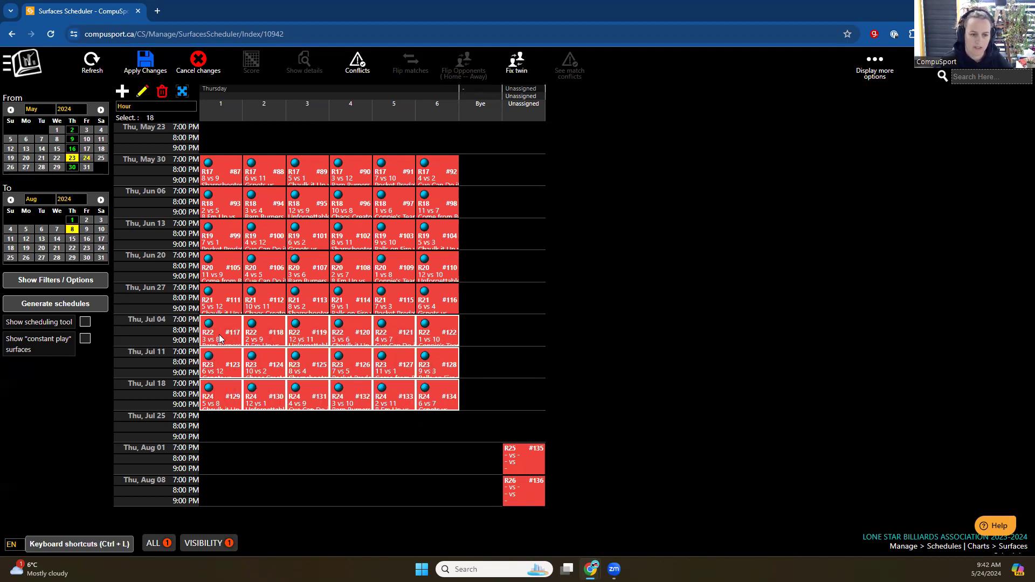
{"action": "left_click_drag", "start_coordinate": [310, 339], "coordinate": [306, 375]}
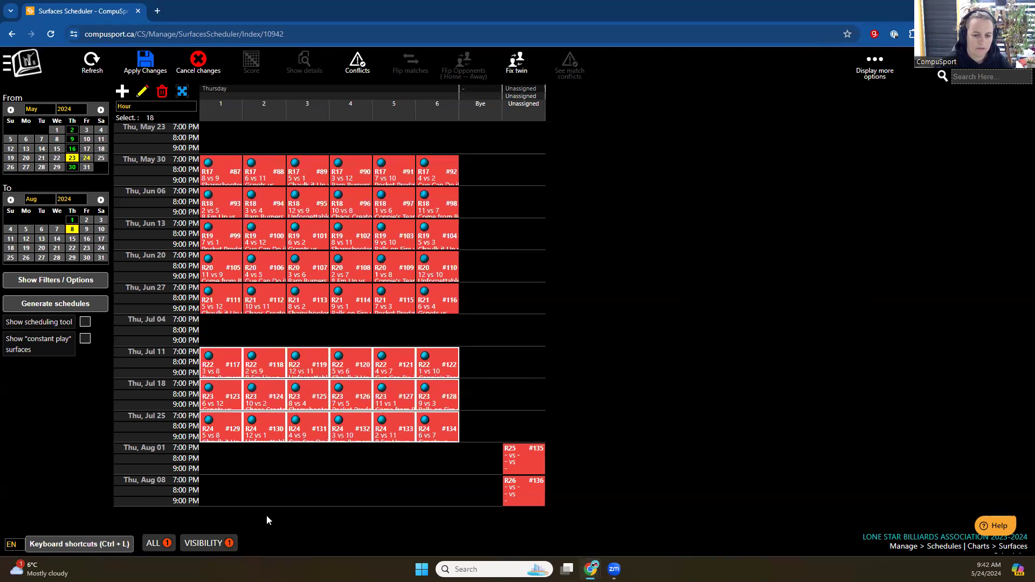
{"action": "left_click", "coordinate": [147, 74]}
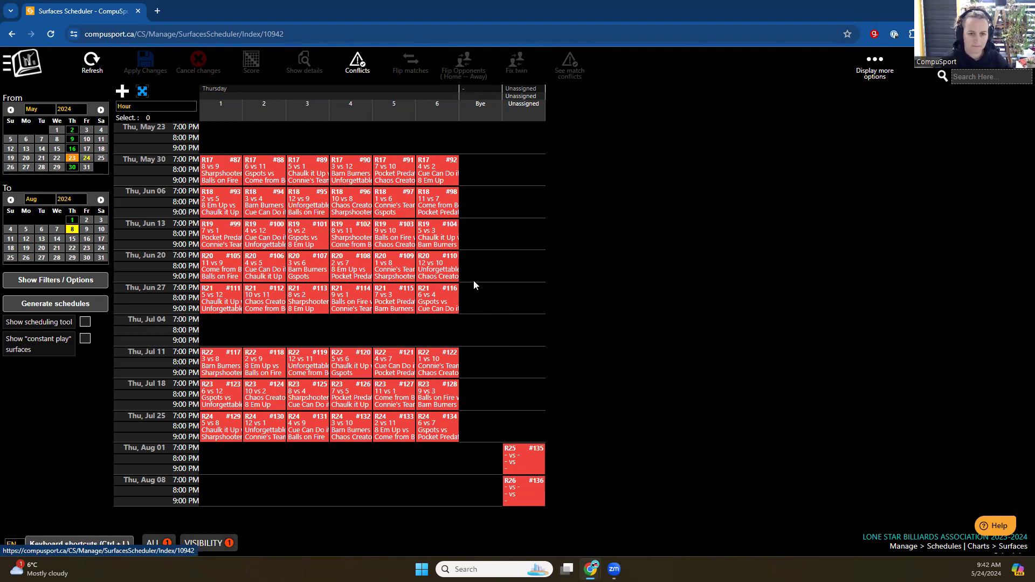
- Start a new schedule entry for the Lone Star Thursday bracket, titled "Off for July First!"
{"action": "left_click", "coordinate": [122, 93]}
{"action": "left_click_drag", "start_coordinate": [515, 71], "coordinate": [587, 106]}
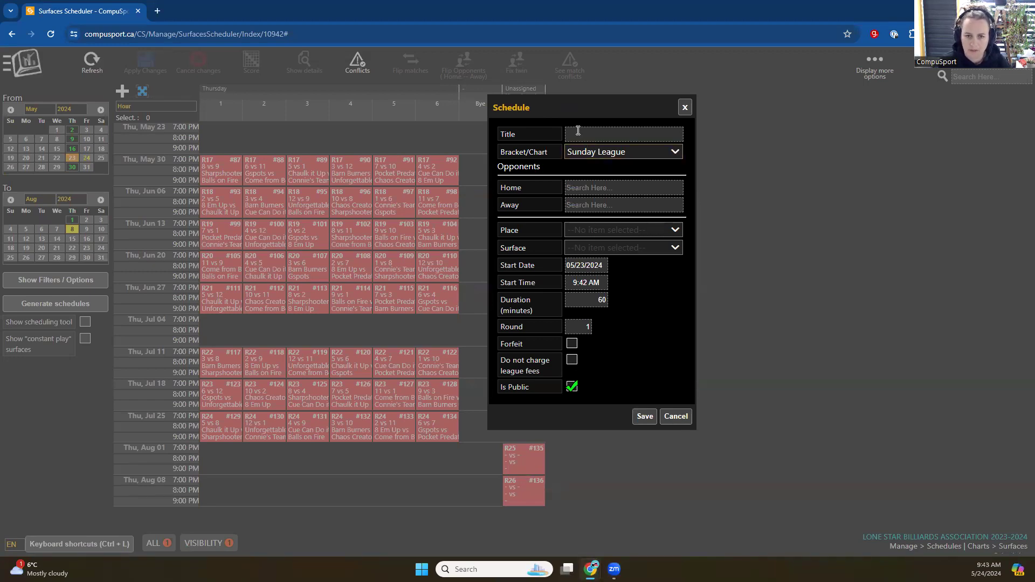
{"action": "left_click", "coordinate": [590, 154]}
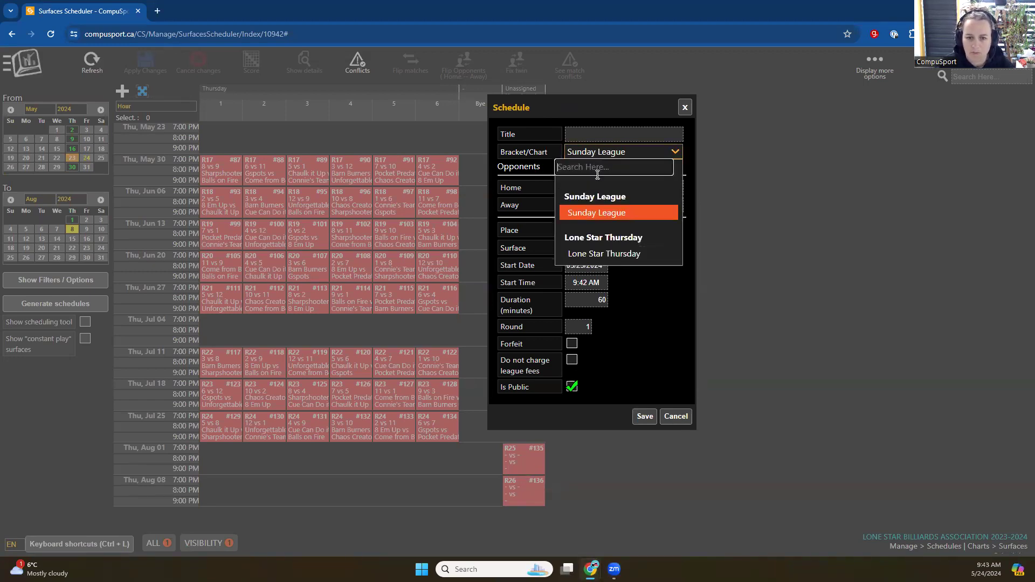
{"action": "left_click", "coordinate": [604, 254]}
{"action": "left_click", "coordinate": [584, 134]}
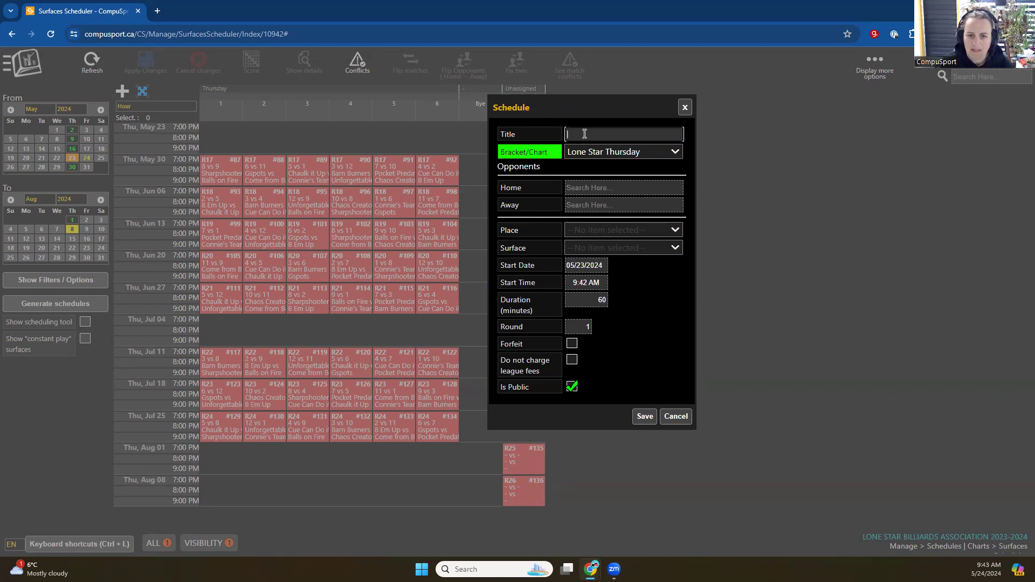
{"action": "type", "text": "Off for July First!"}
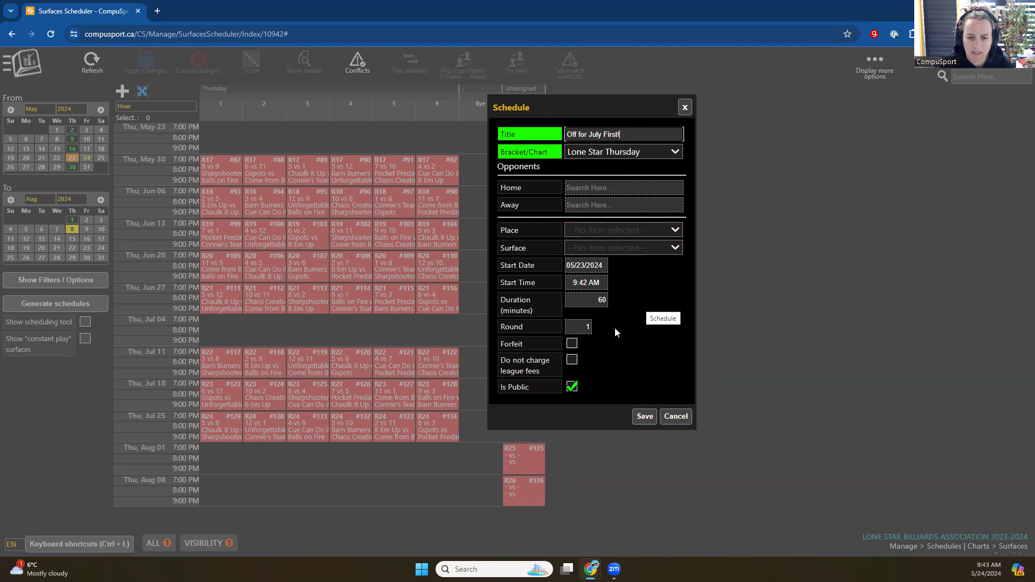
- Set the new entry's start to 07/04/2024 at 7:00 PM with a duration of 180 minutes, and save it
{"action": "left_click", "coordinate": [575, 264]}
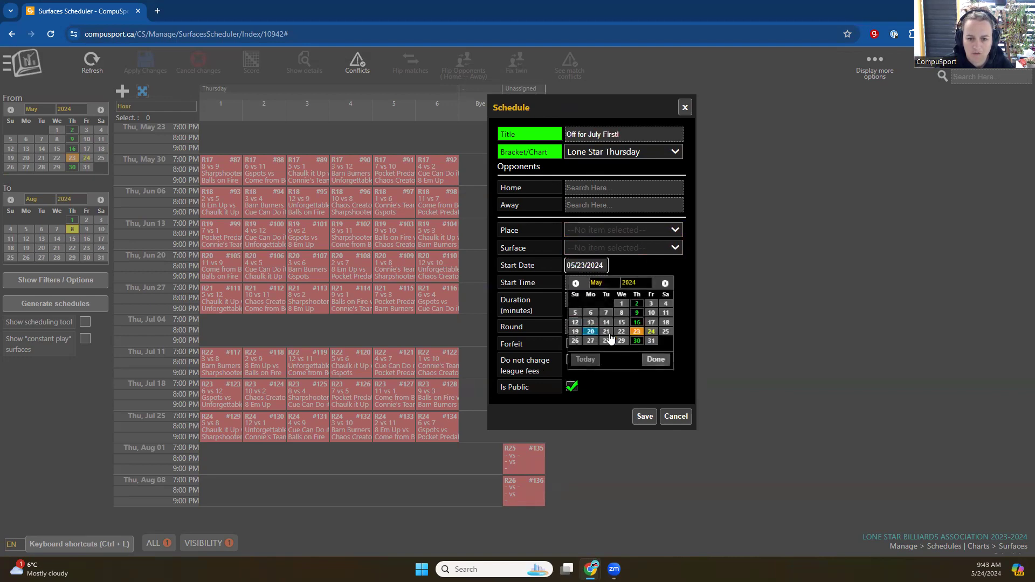
{"action": "left_click", "coordinate": [665, 284]}
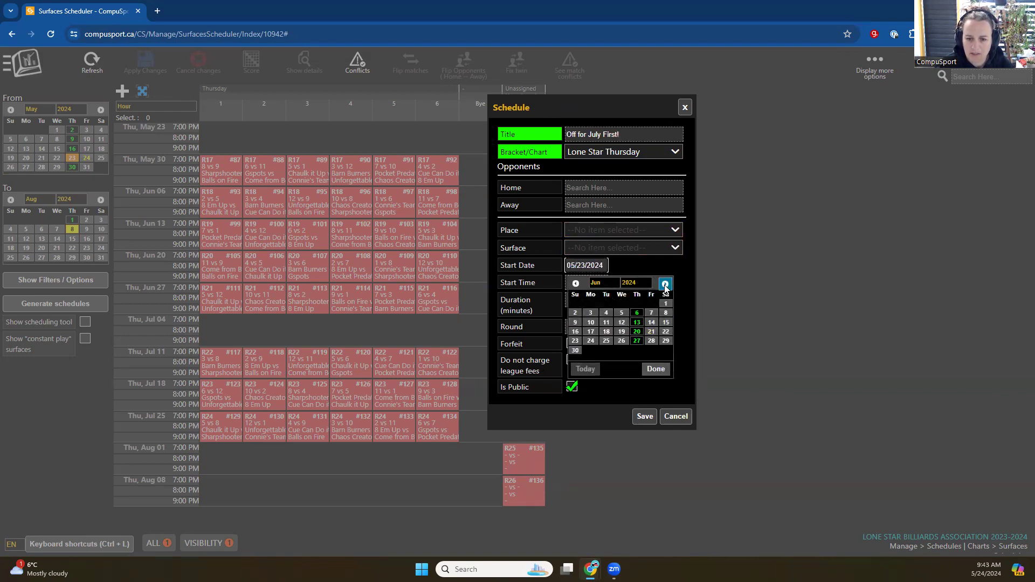
{"action": "left_click", "coordinate": [665, 284]}
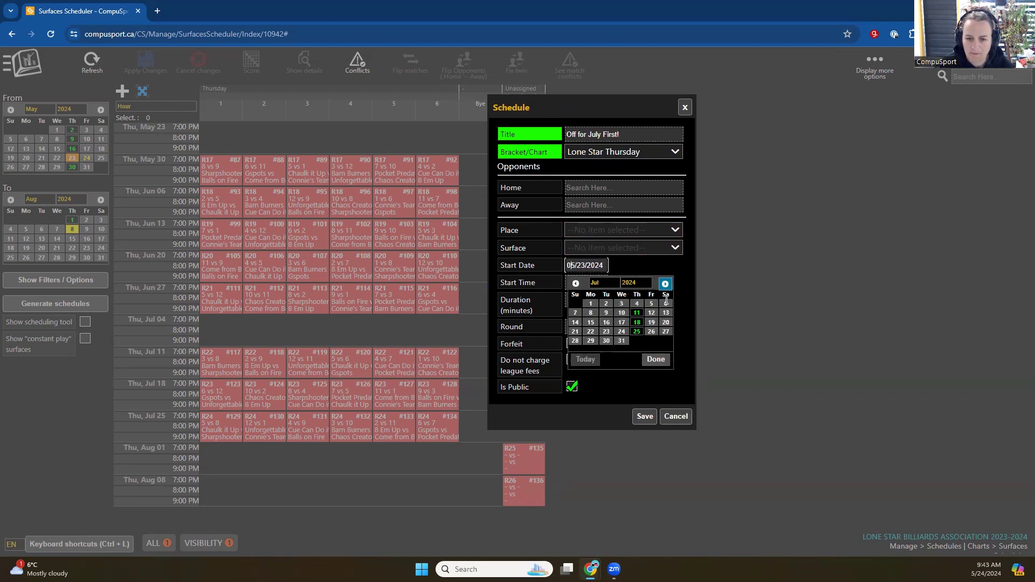
{"action": "left_click", "coordinate": [636, 303]}
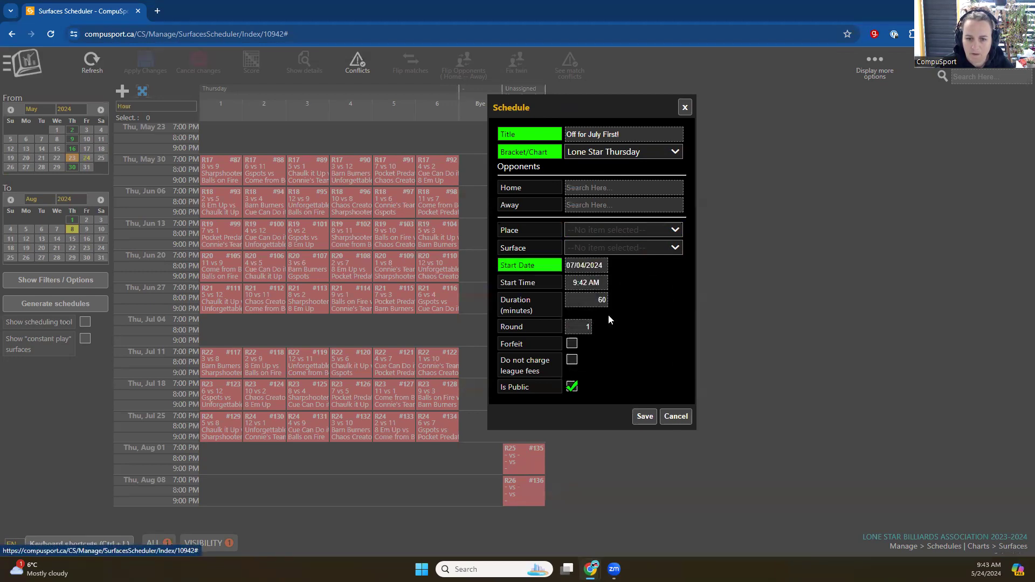
{"action": "left_click", "coordinate": [588, 283]}
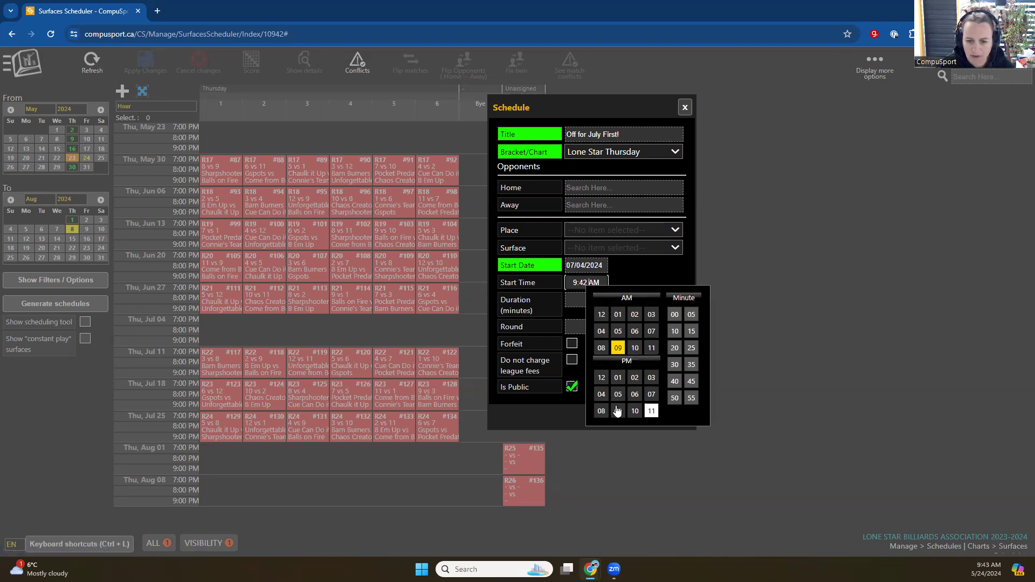
{"action": "left_click", "coordinate": [651, 394]}
{"action": "left_click", "coordinate": [674, 314]}
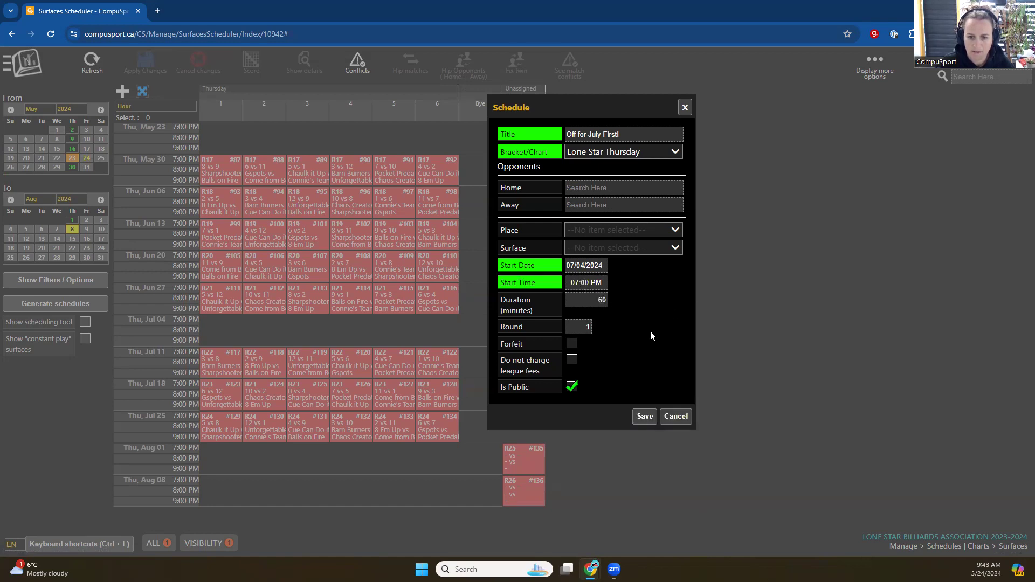
{"action": "left_click", "coordinate": [600, 301]}
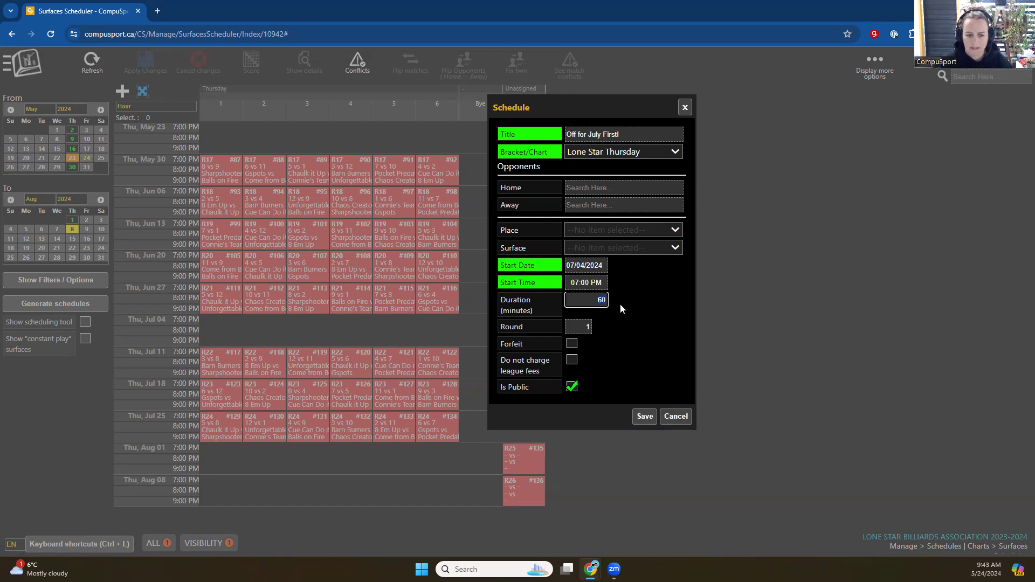
{"action": "type", "text": "180"}
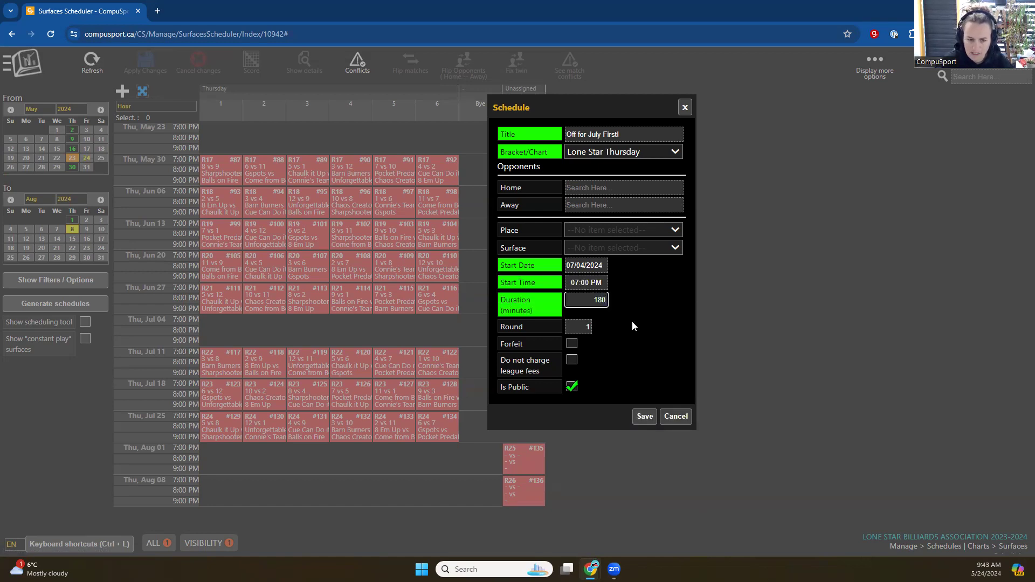
{"action": "left_click", "coordinate": [644, 417]}
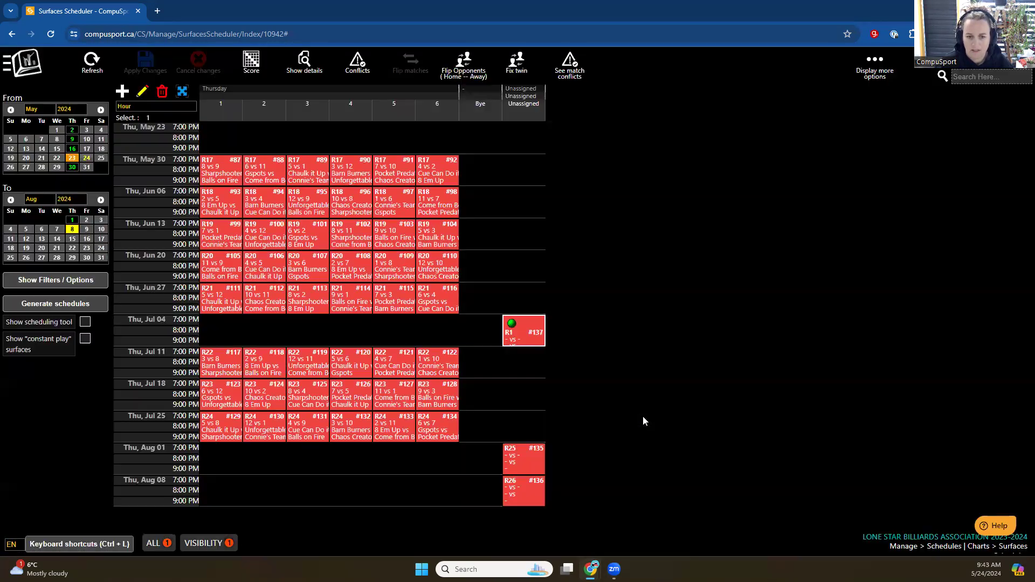
{"action": "left_click", "coordinate": [535, 368]}
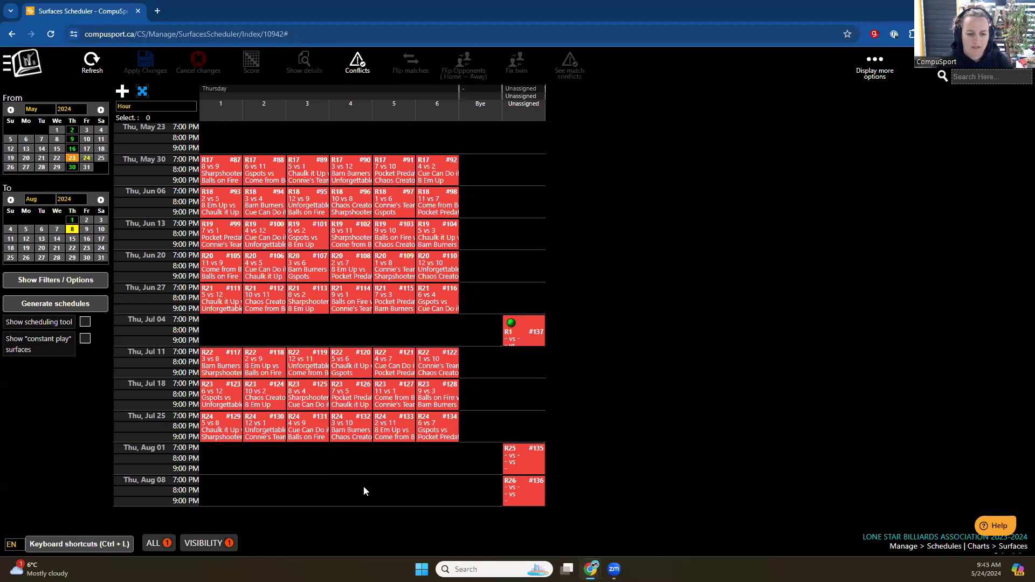
- In the Tables list, mark all the tables from McCullar's through Hide A Way as active and save
{"action": "left_click", "coordinate": [21, 66]}
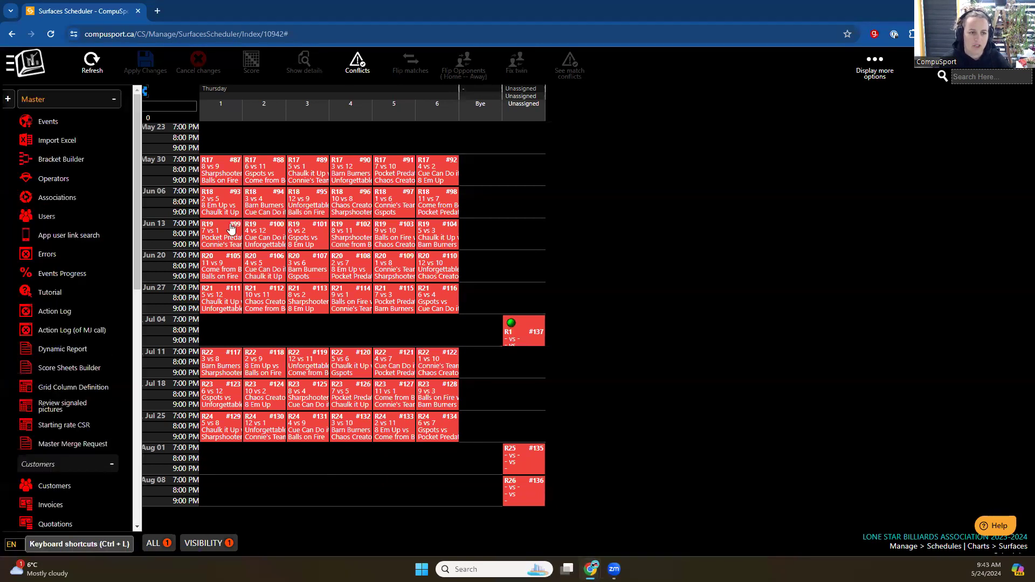
{"action": "scroll", "coordinate": [140, 231], "scroll_direction": "down", "scroll_amount": 4}
{"action": "left_click", "coordinate": [126, 213]}
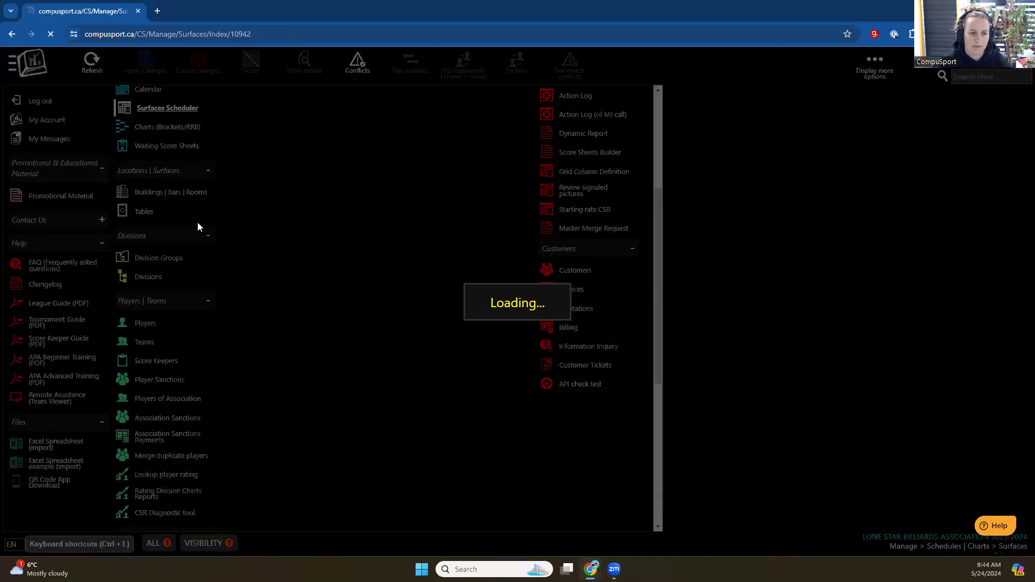
{"action": "left_click", "coordinate": [252, 147]}
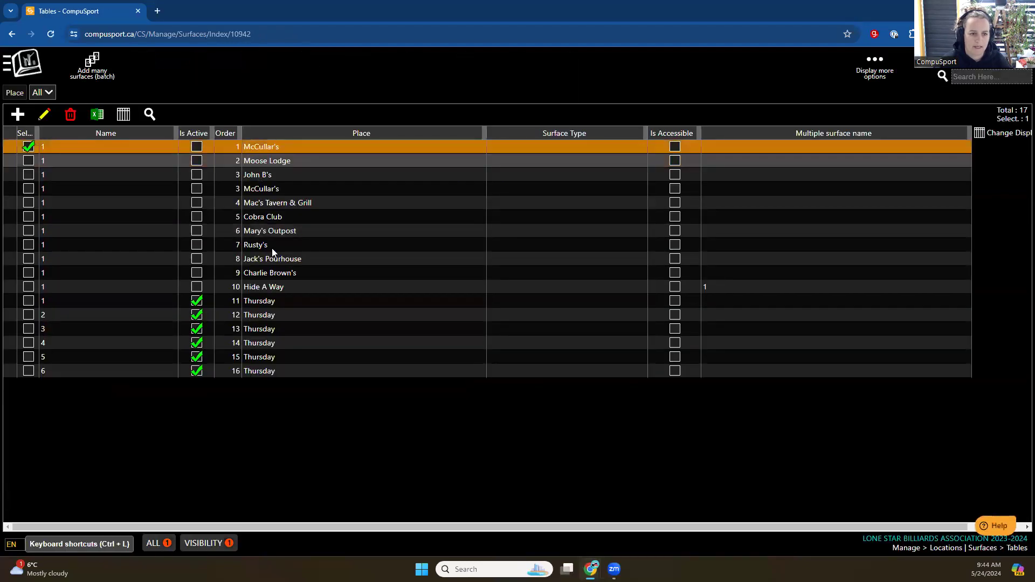
{"action": "left_click", "coordinate": [278, 290], "text": "shift"}
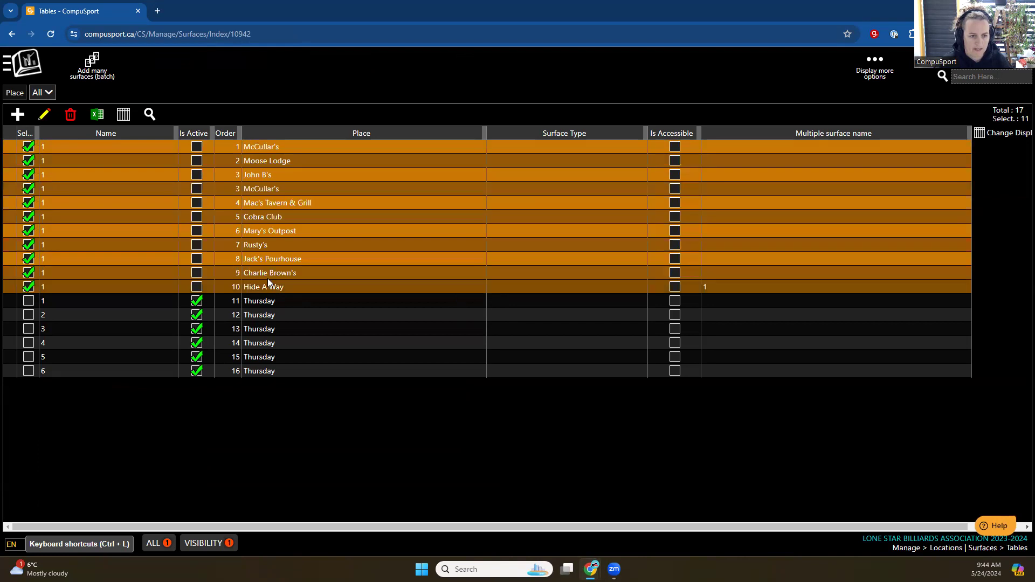
{"action": "right_click", "coordinate": [194, 133]}
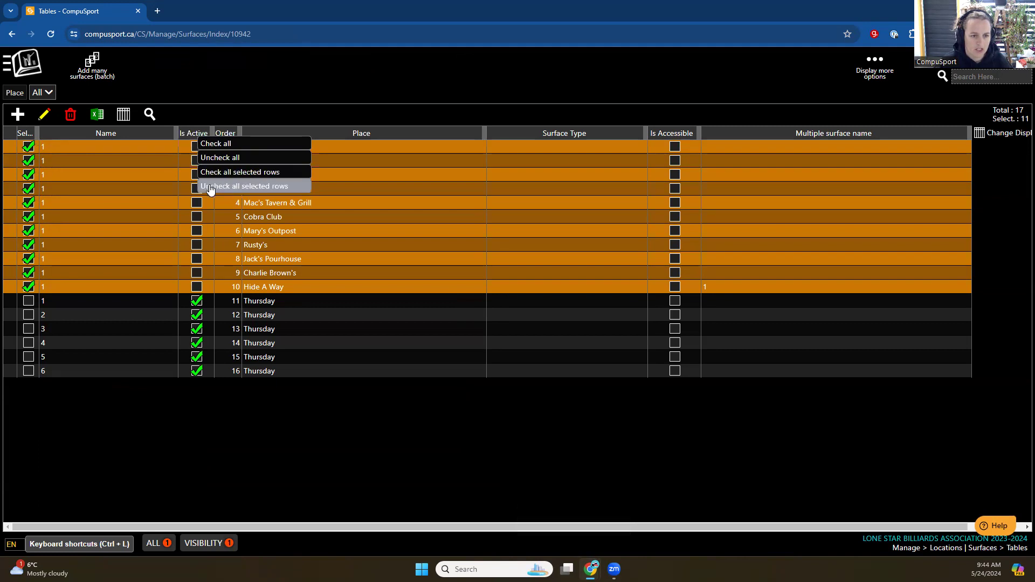
{"action": "left_click", "coordinate": [268, 173]}
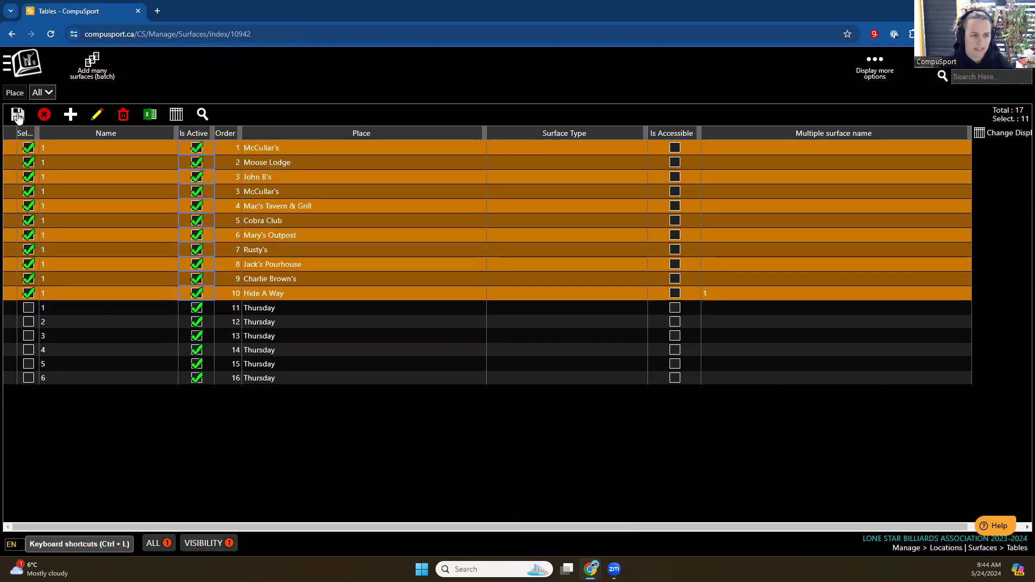
{"action": "left_click", "coordinate": [17, 115]}
- Change the Lone Star Thursday round-robin's display colour to white in its advanced settings and save
{"action": "left_click", "coordinate": [16, 63]}
{"action": "scroll", "coordinate": [288, 291], "scroll_direction": "down", "scroll_amount": 8}
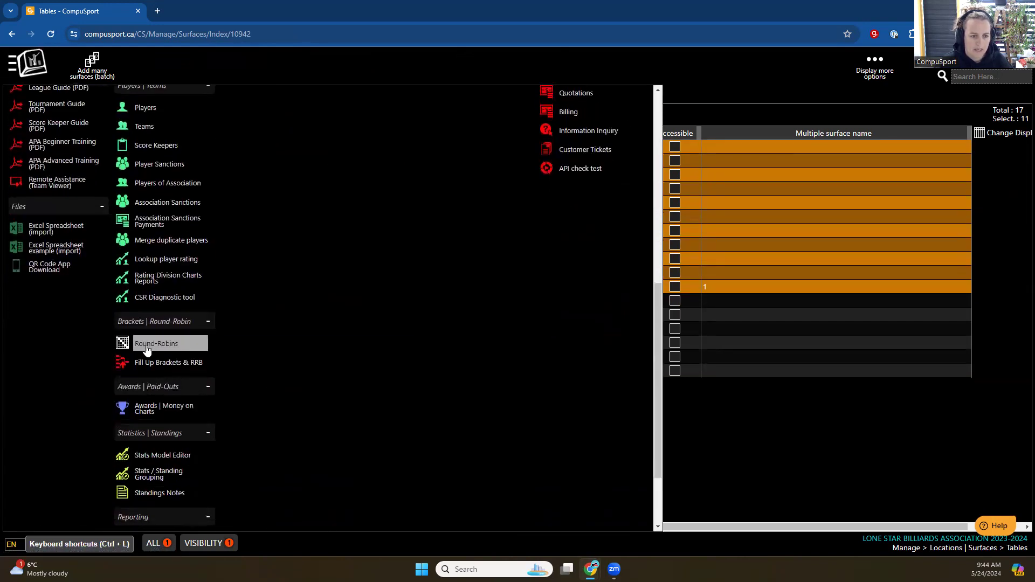
{"action": "left_click", "coordinate": [147, 345]}
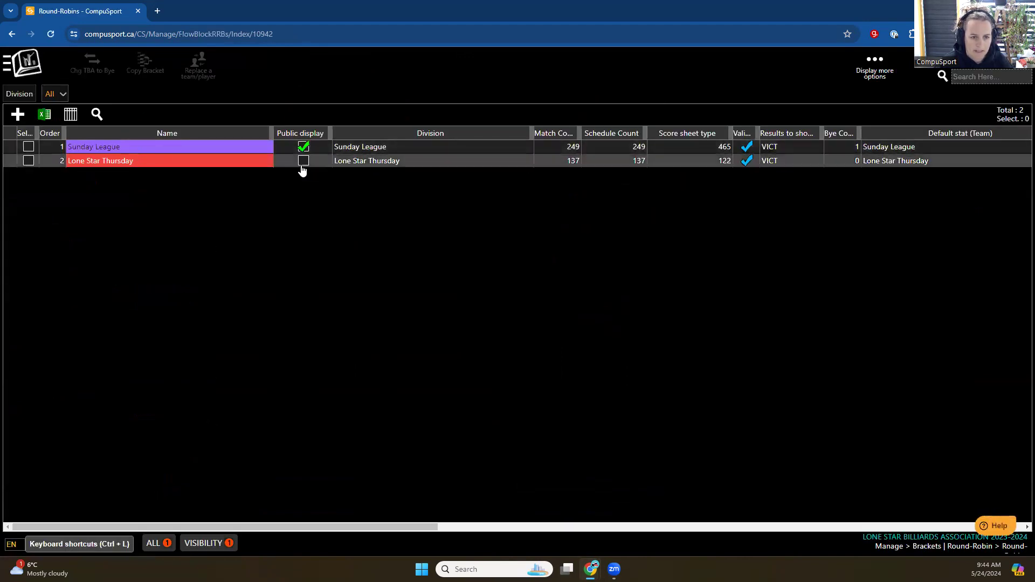
{"action": "left_click", "coordinate": [169, 161]}
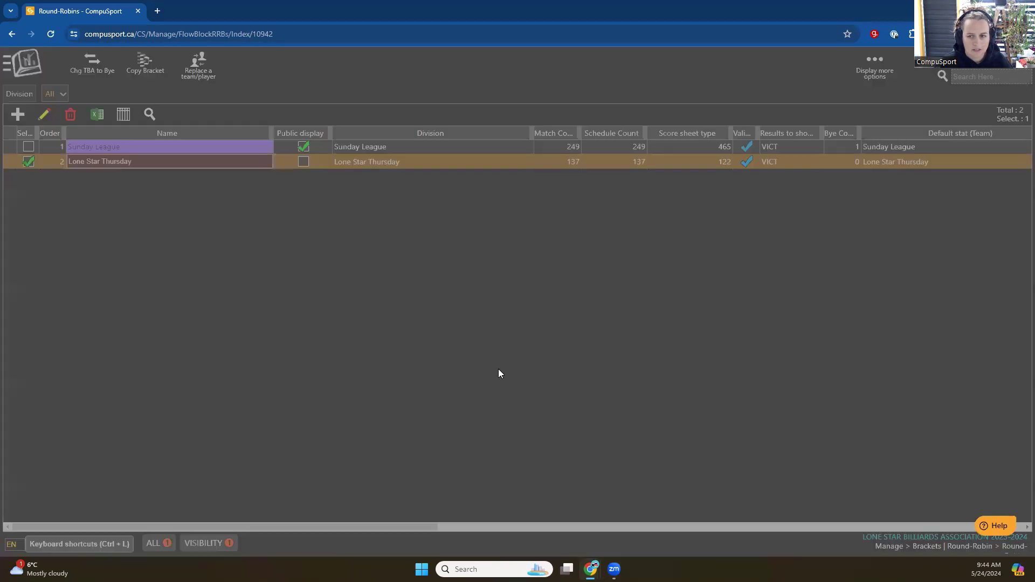
{"action": "left_click", "coordinate": [499, 215]}
{"action": "left_click", "coordinate": [496, 174]}
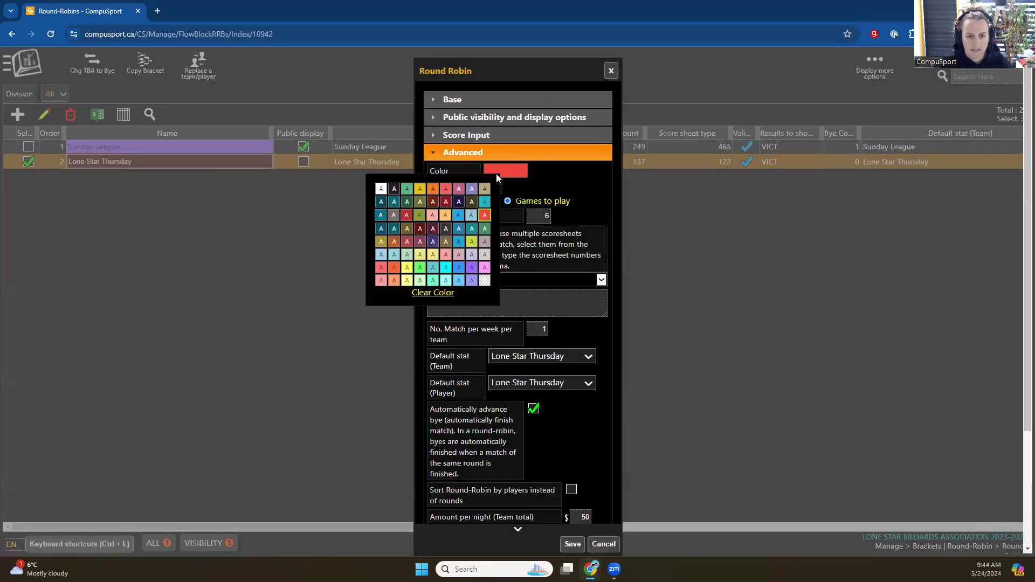
{"action": "left_click", "coordinate": [377, 190]}
{"action": "left_click", "coordinate": [572, 544]}
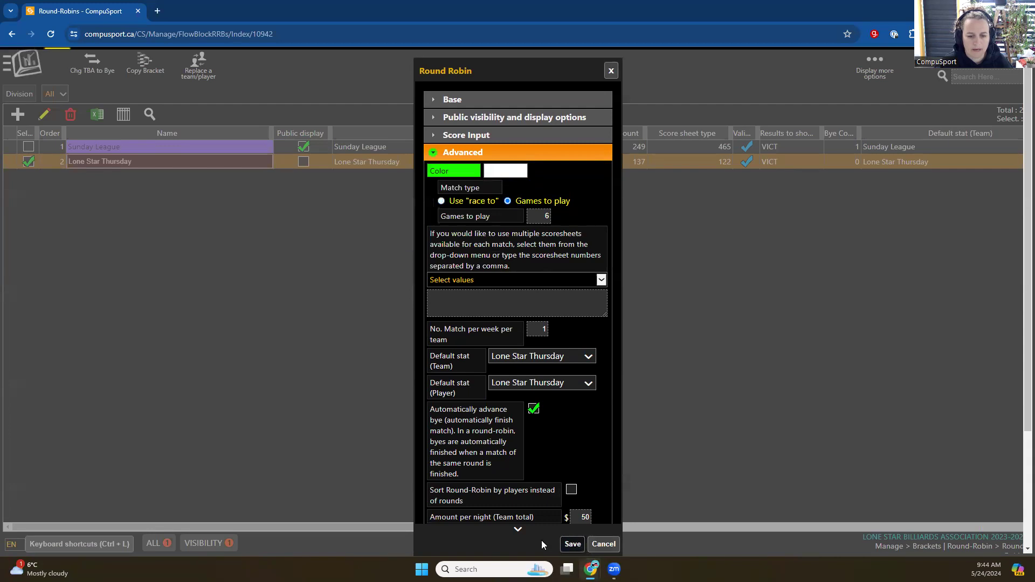